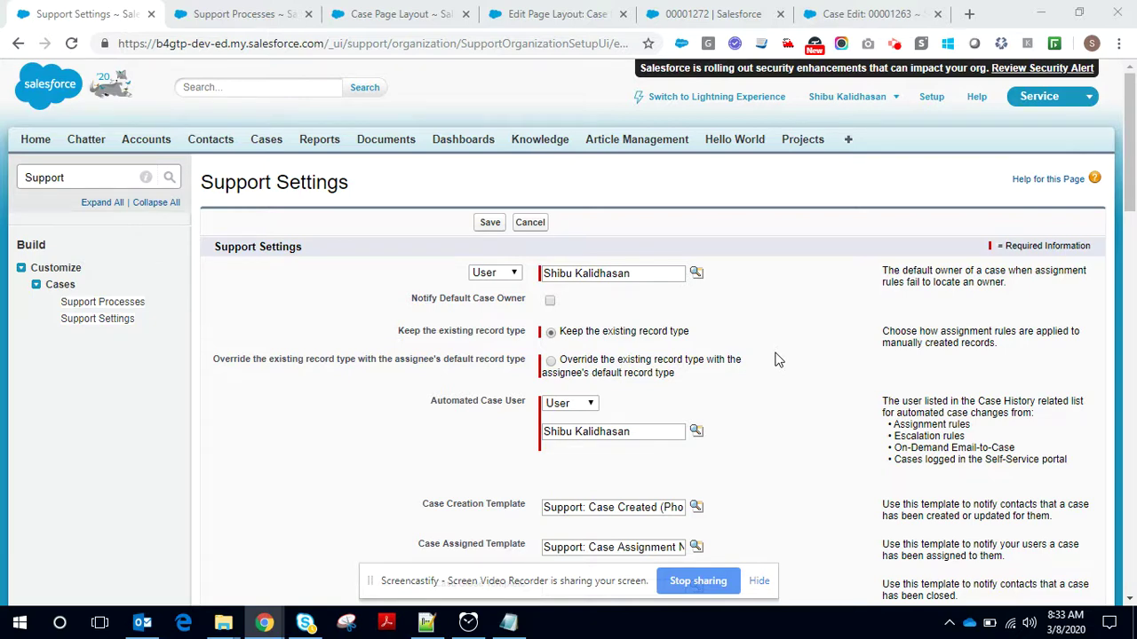
Read the case-closing scenario in Notepad, then locate the Show Closed Statuses in Case Status Field option in Salesforce's Support Settings.
key(alt+Tab)
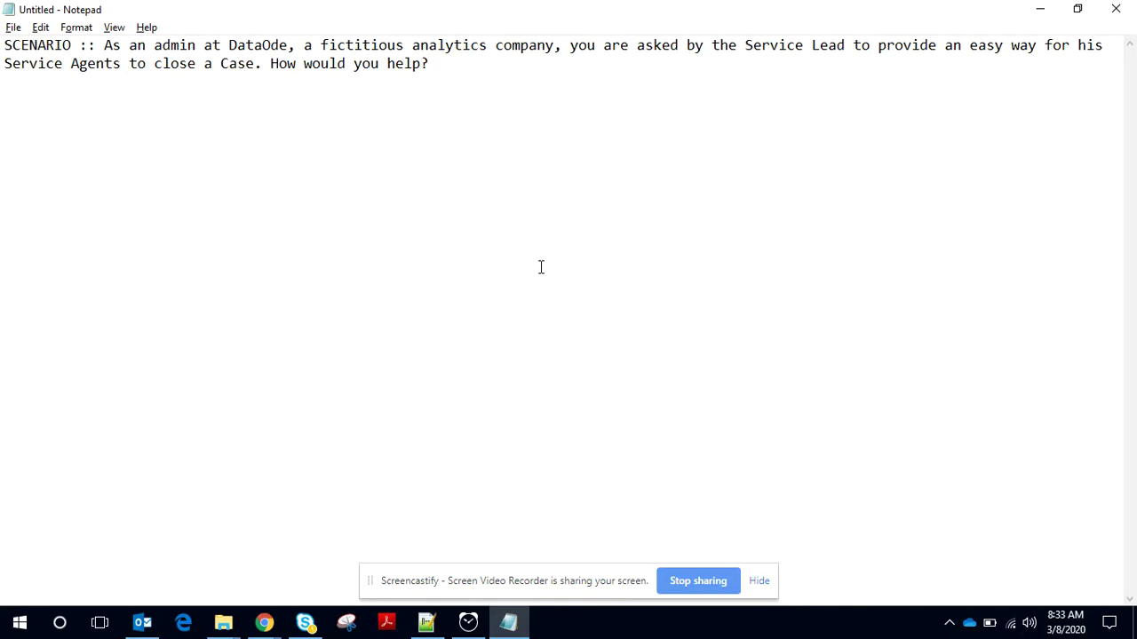
key(alt+Tab)
key(alt+Tab)
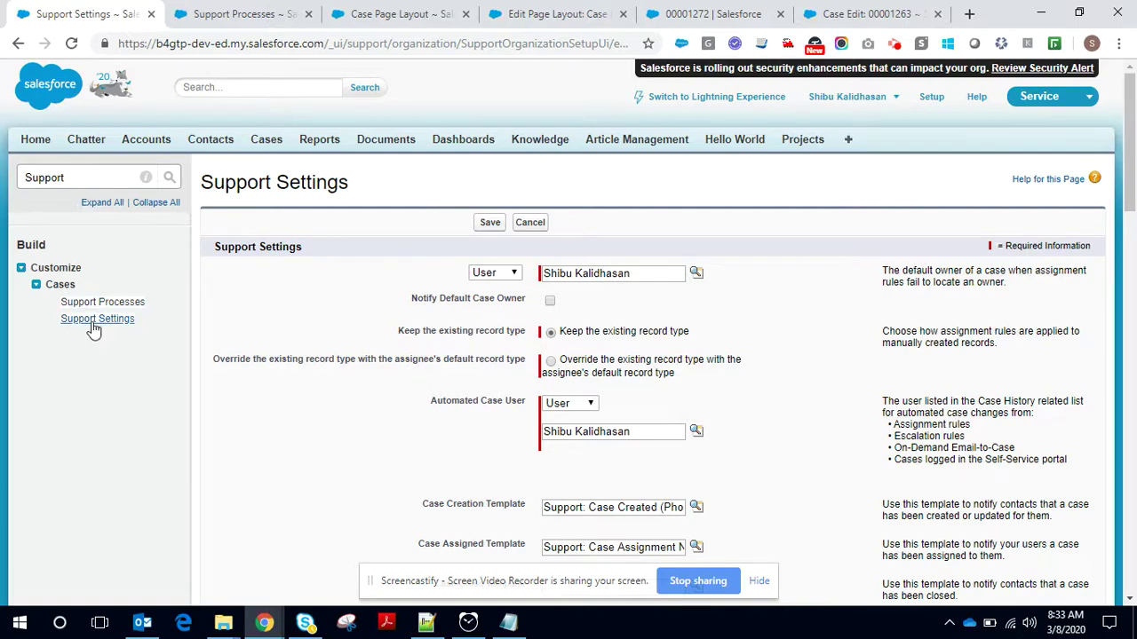
scroll(360, 308, down, 5)
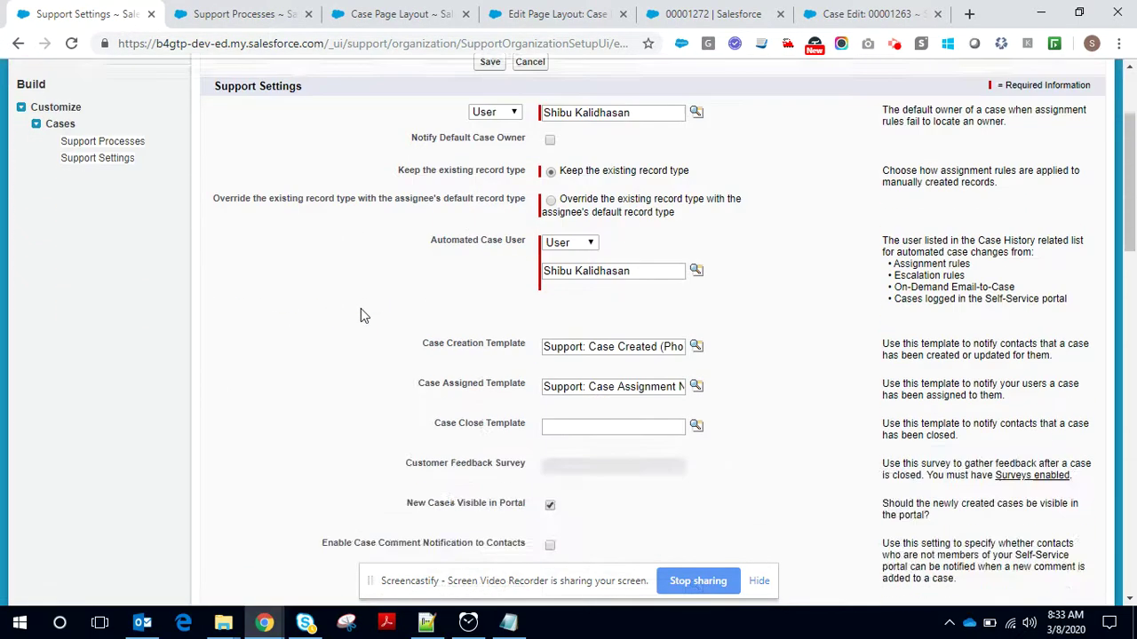
scroll(360, 314, down, 5)
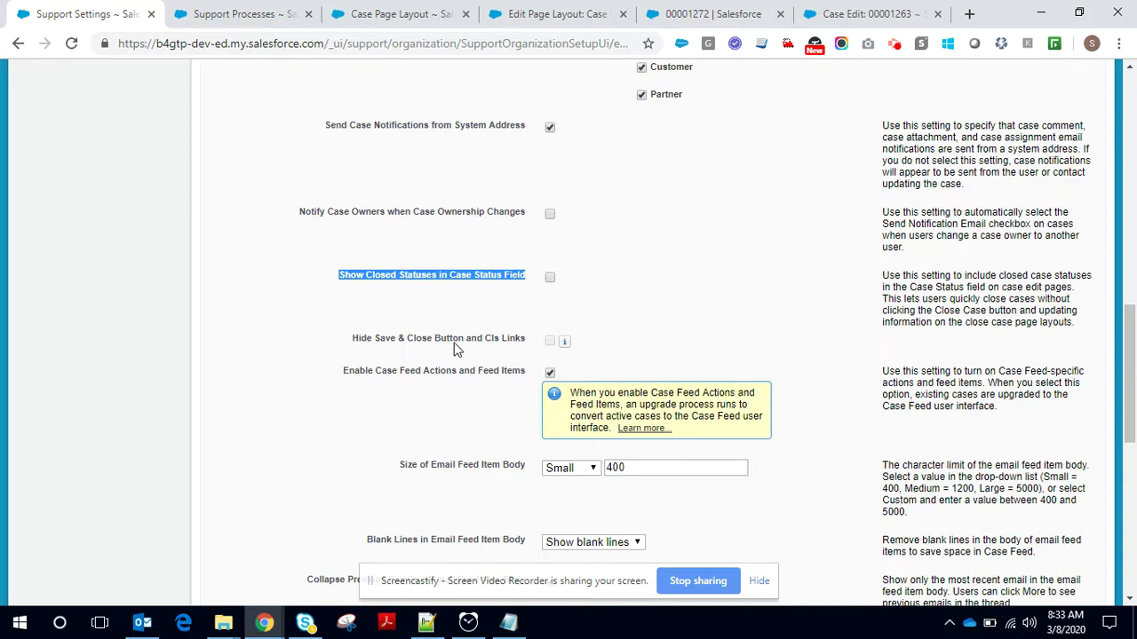
Check the Status choices on the Benefits of Manicures and Pedicures case and the Save & Close option on the other case's edit page.
click(685, 21)
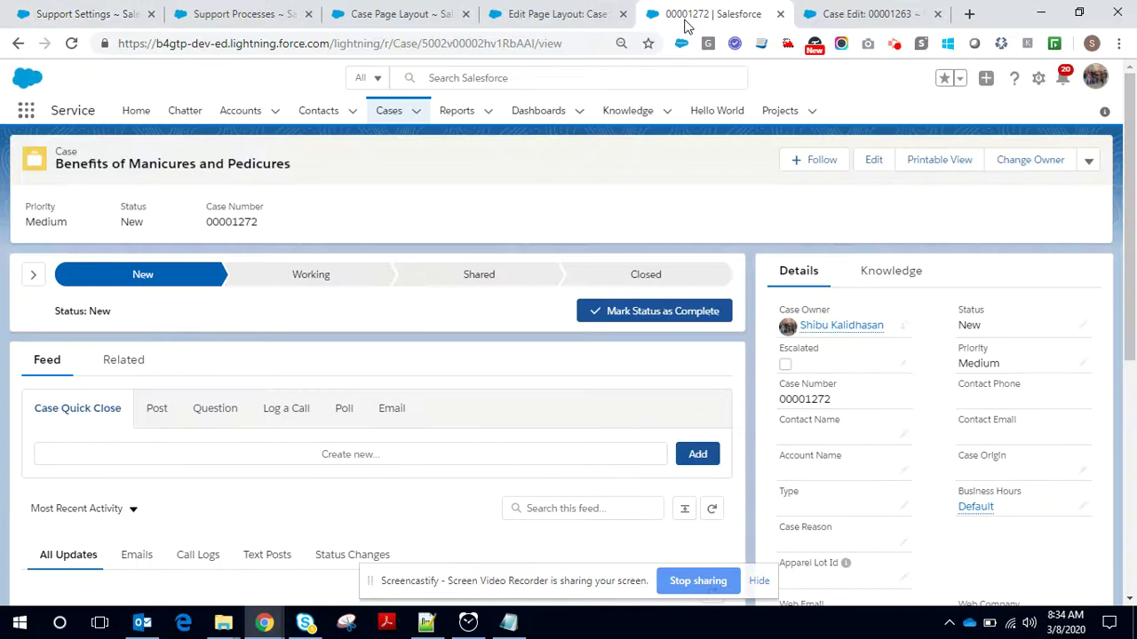
click(1082, 329)
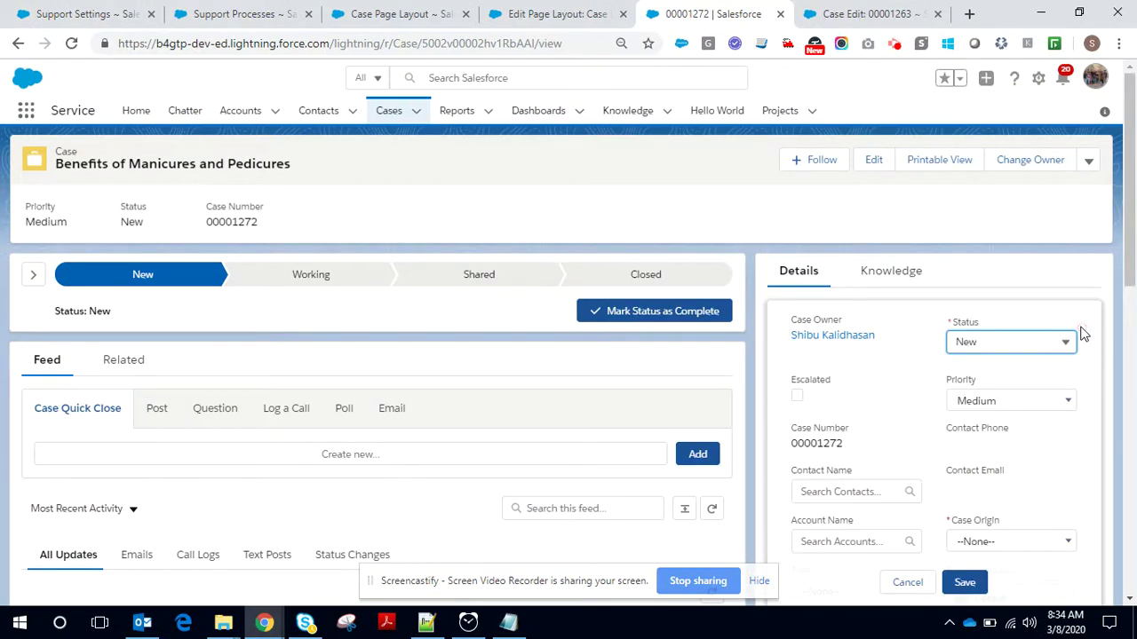
click(1059, 348)
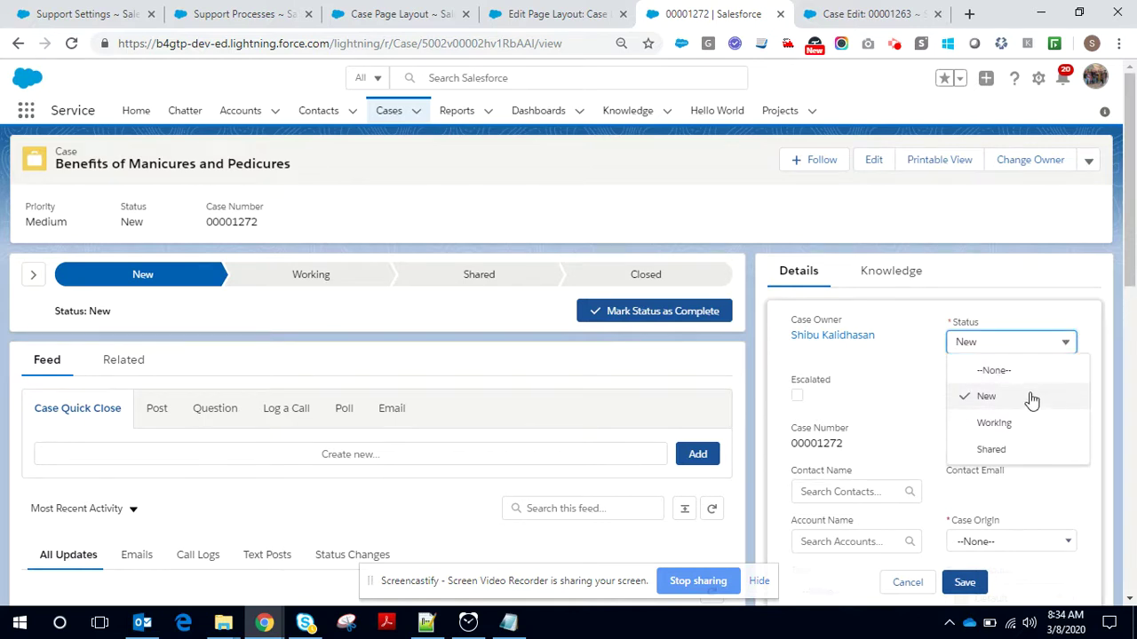
click(1027, 282)
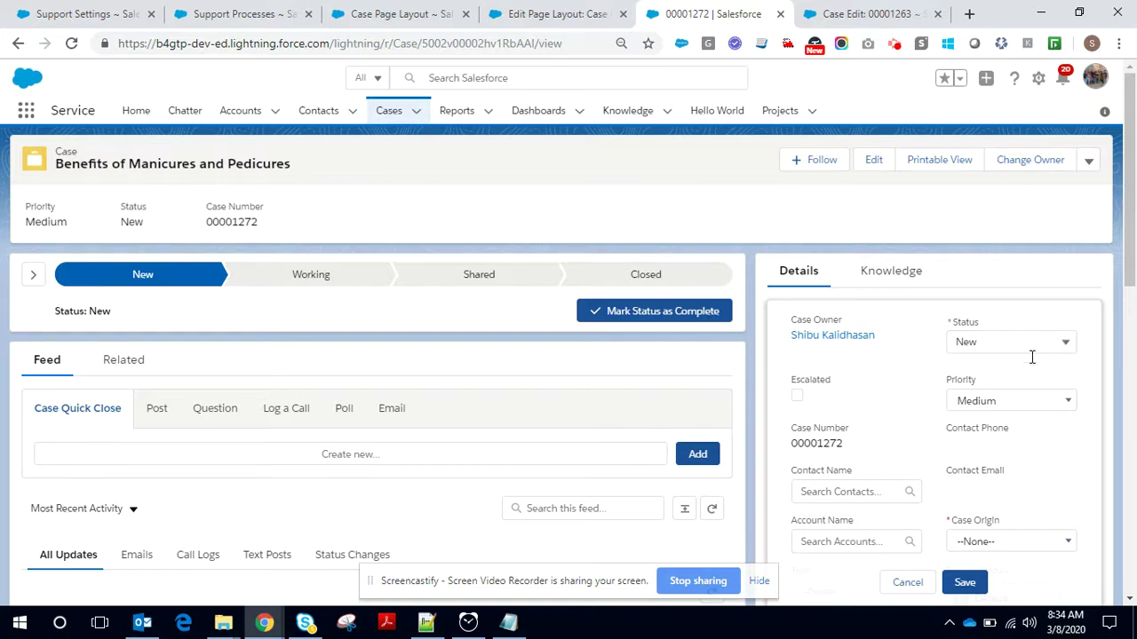
click(548, 16)
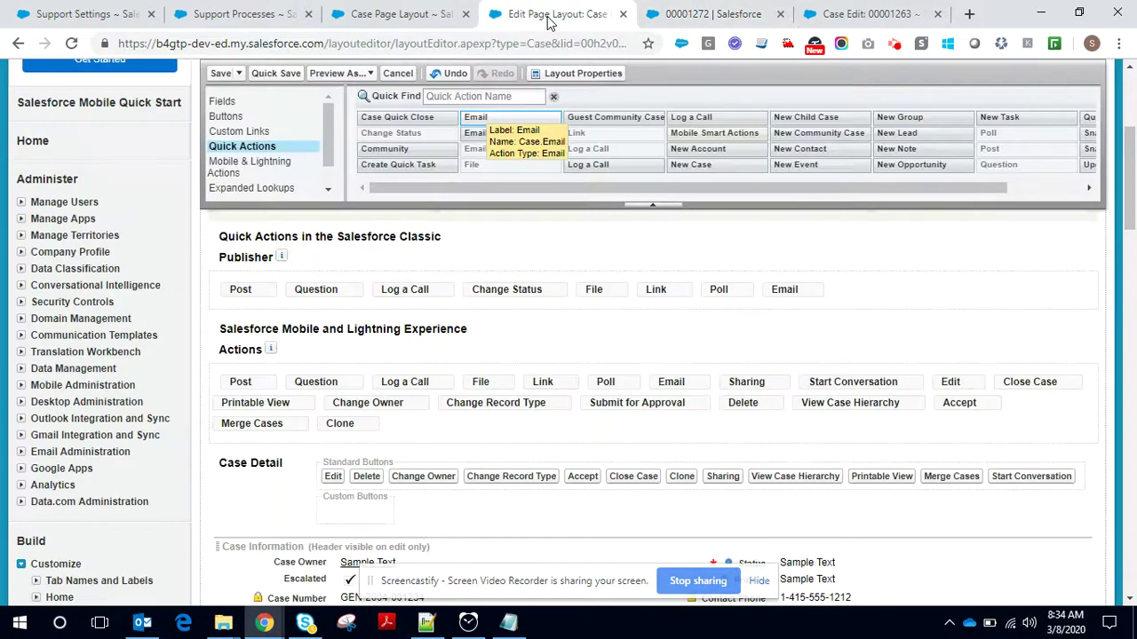
click(833, 16)
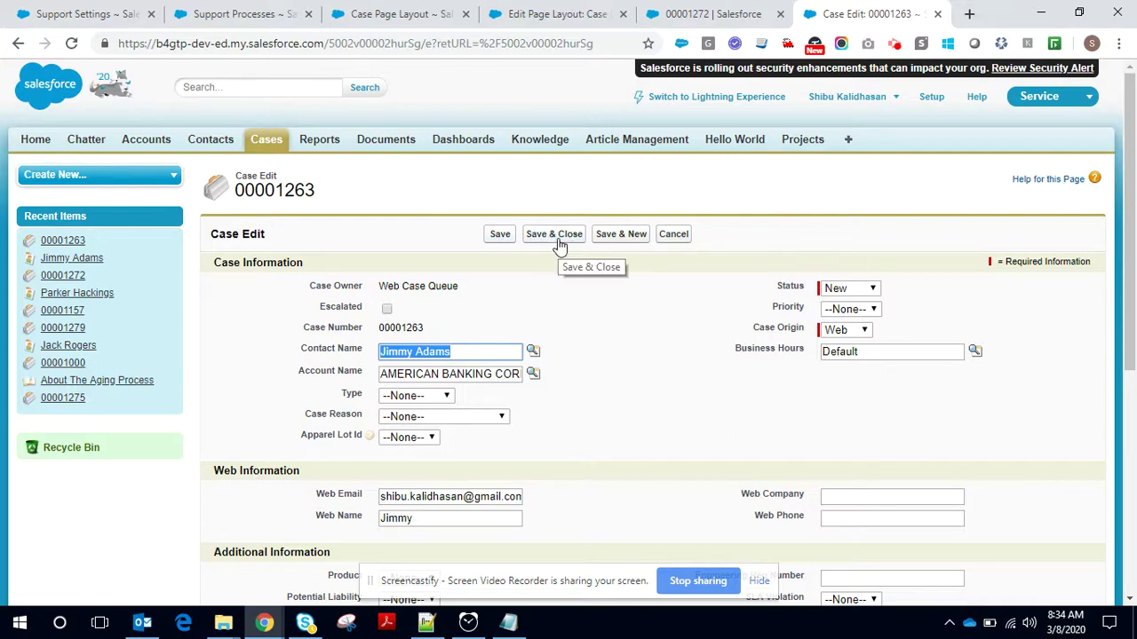
Enable Show Closed Statuses in Case Status Field in the Support Settings and save them.
click(75, 27)
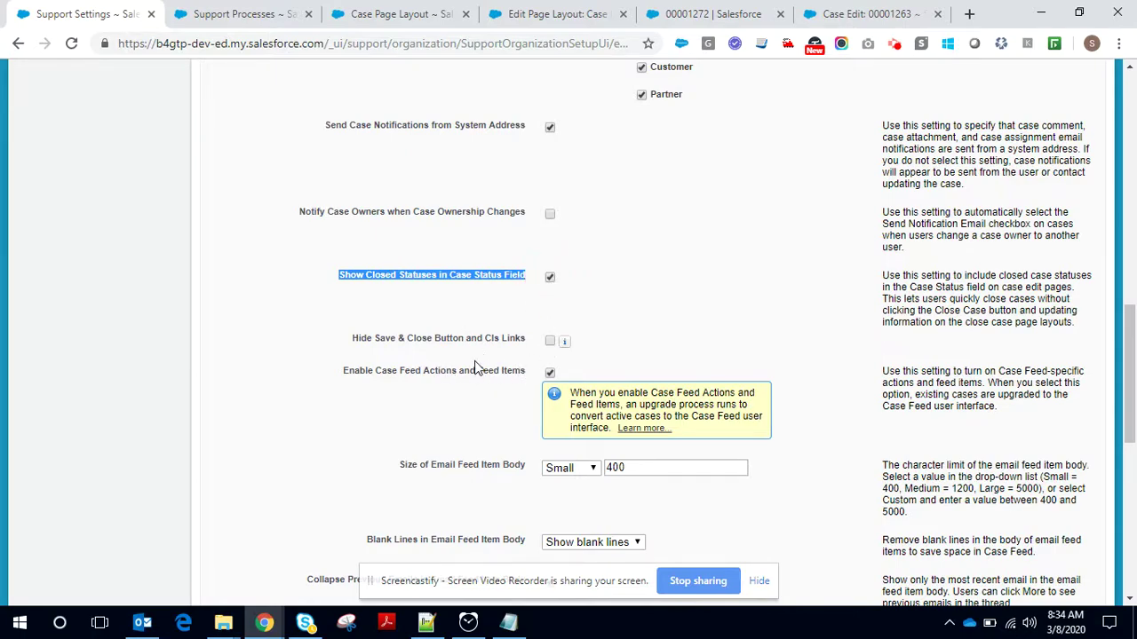
scroll(475, 366, down, 4)
scroll(475, 366, up, 9)
scroll(475, 366, up, 5)
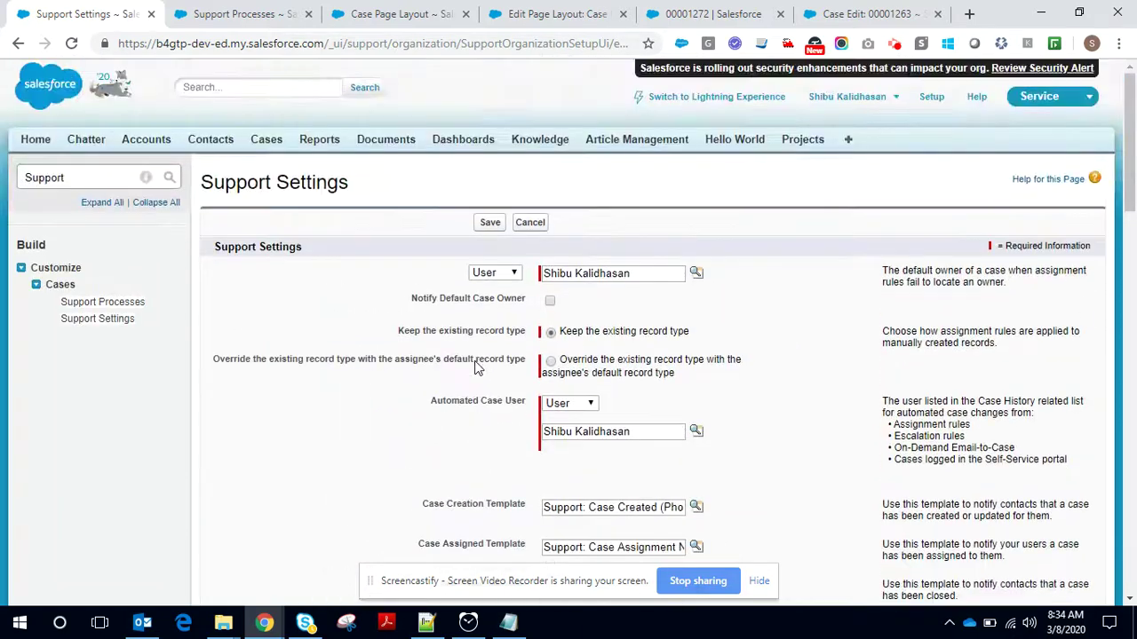
click(493, 223)
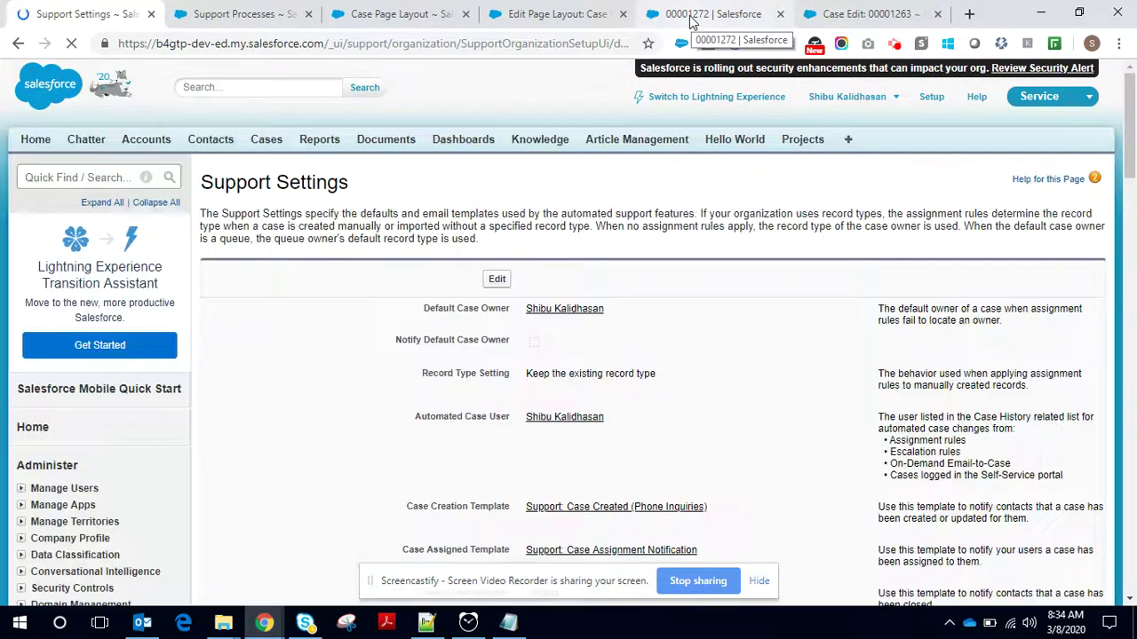
Reload the Benefits of Manicures and Pedicures case and check which Status values can be chosen when editing it.
click(724, 16)
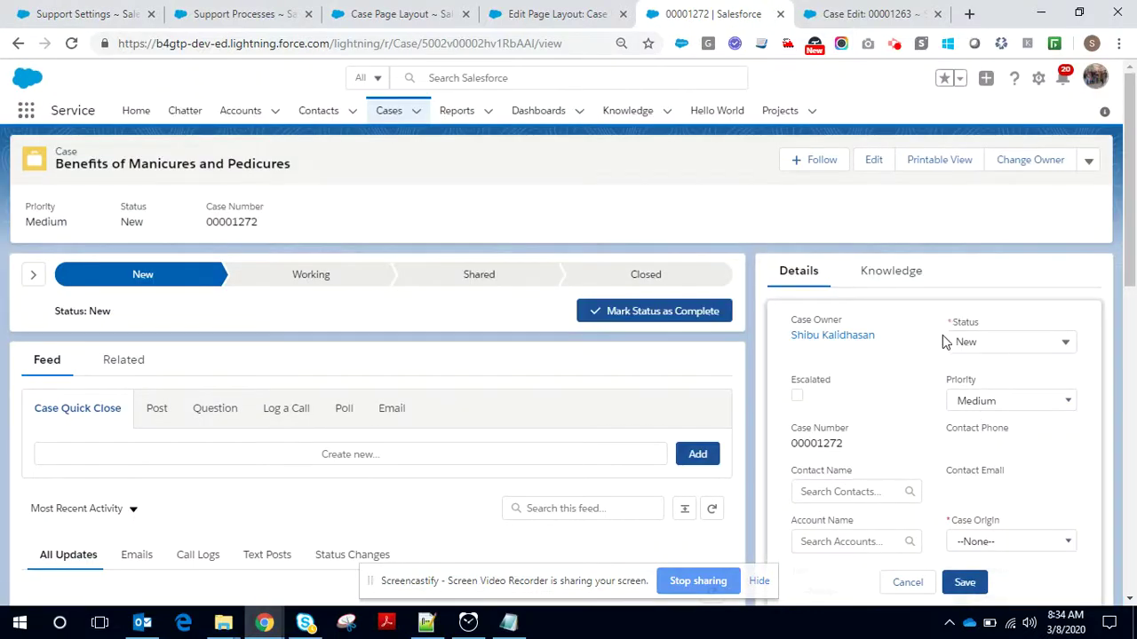
click(72, 43)
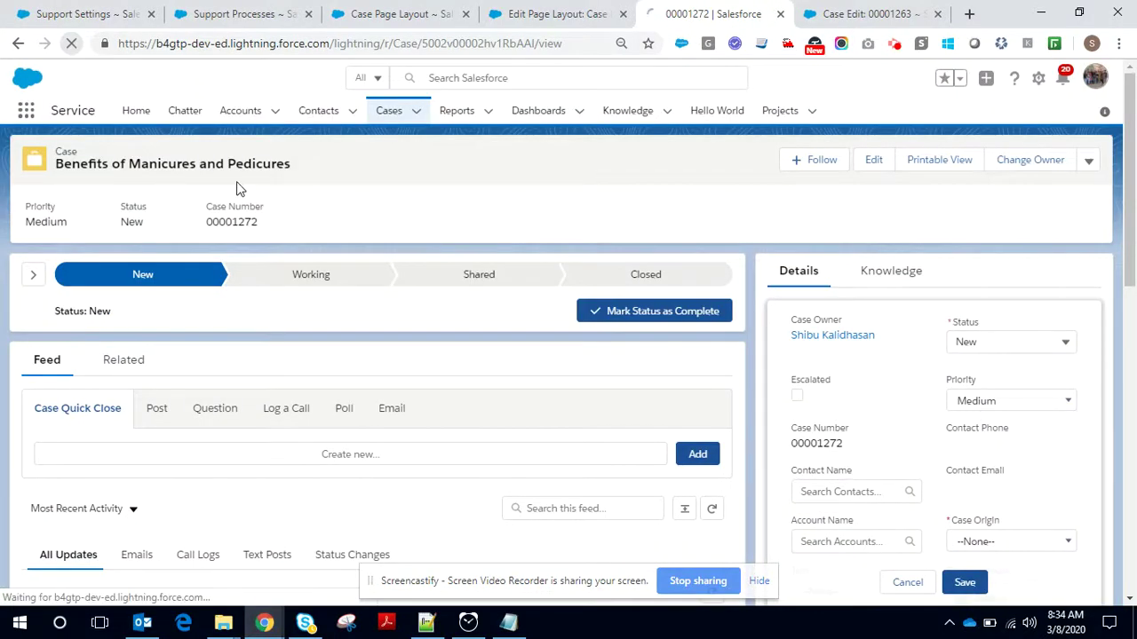
click(907, 581)
click(1082, 324)
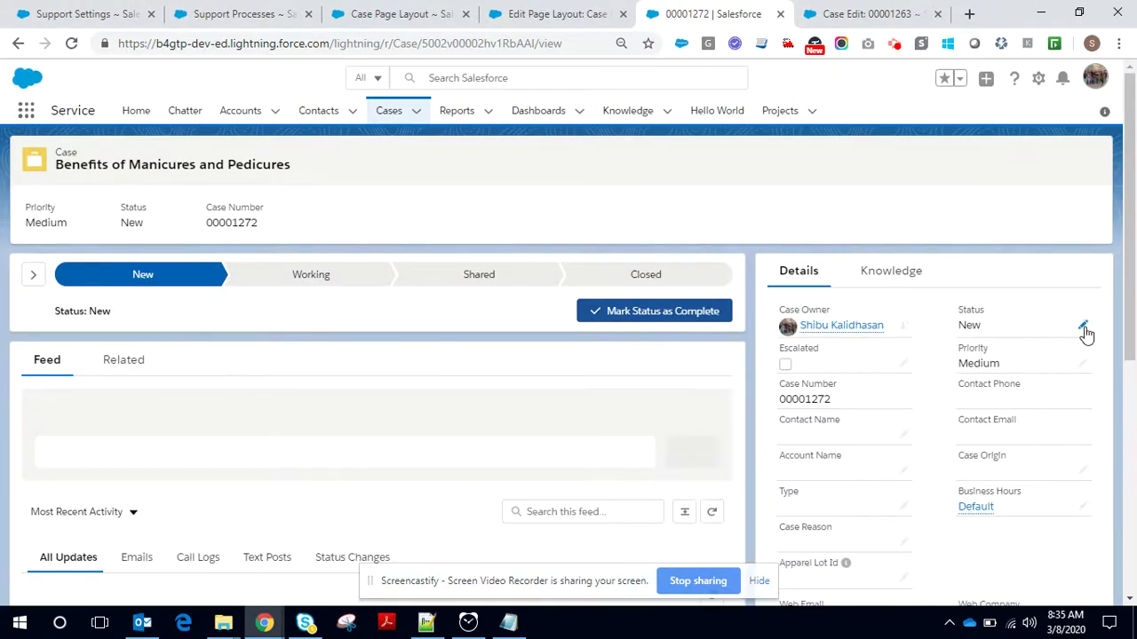
click(1067, 346)
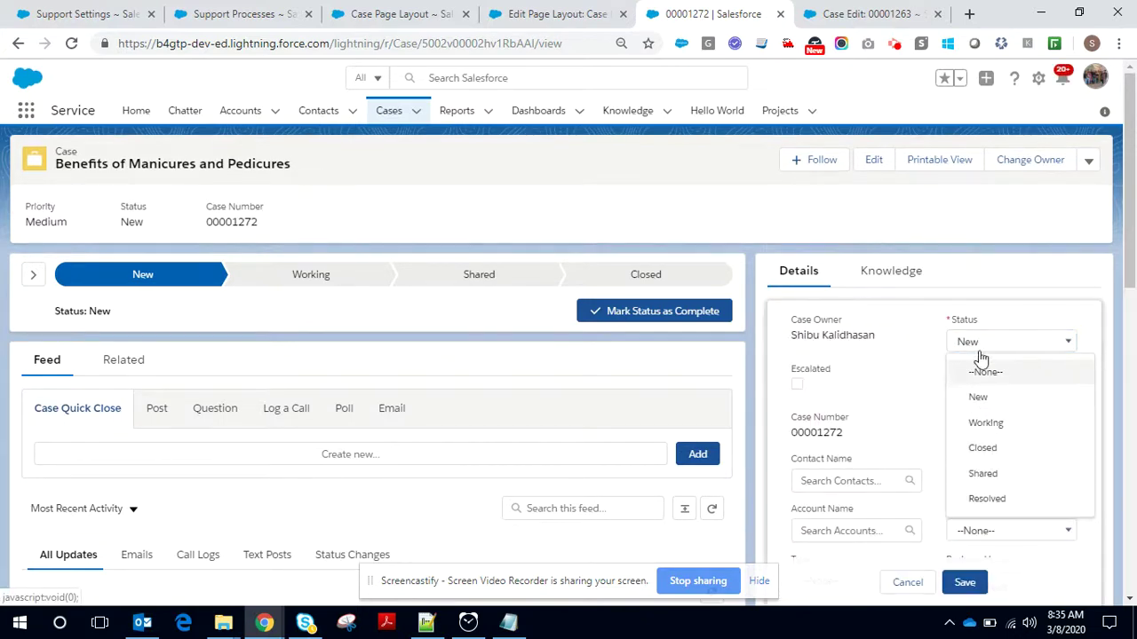
click(903, 228)
Open the Incident support process and examine the closed status among its selected values.
click(103, 14)
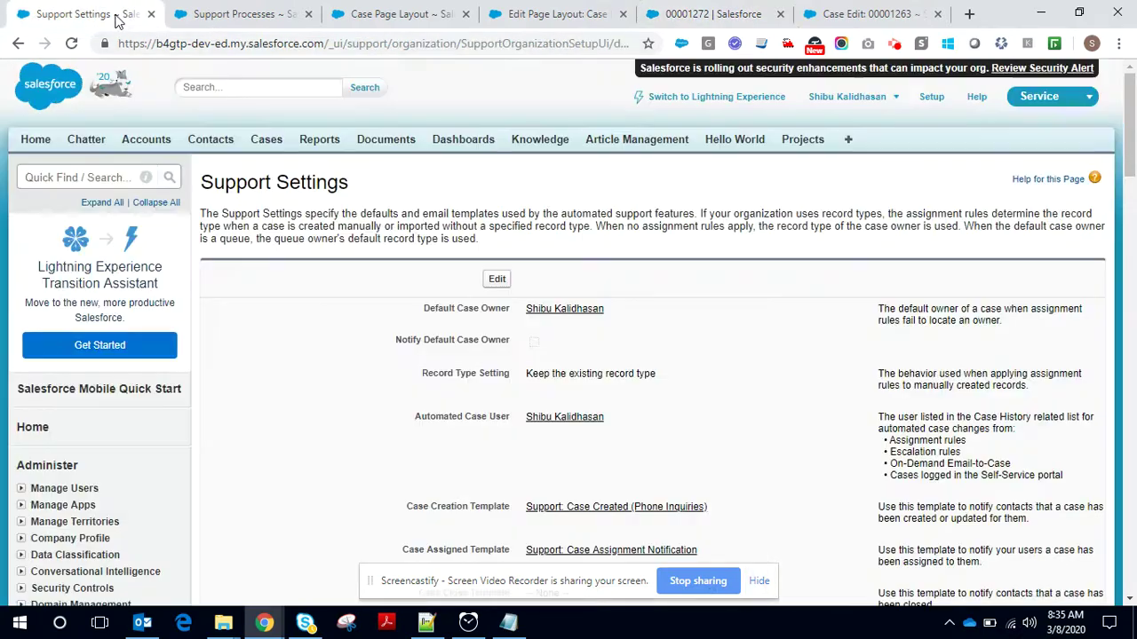
click(254, 16)
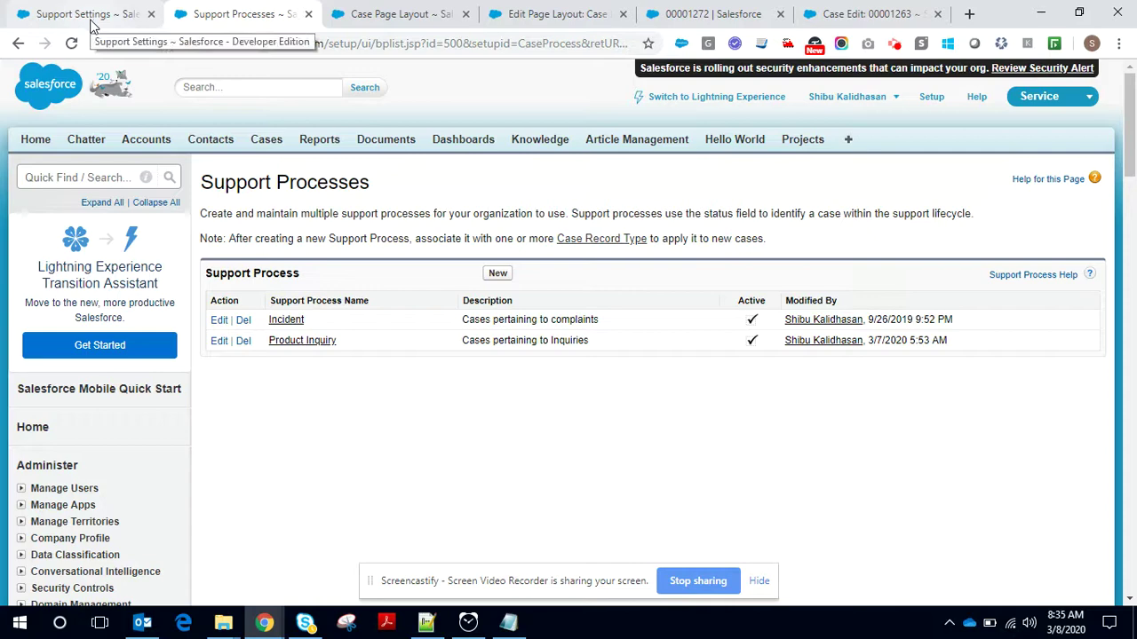
click(285, 322)
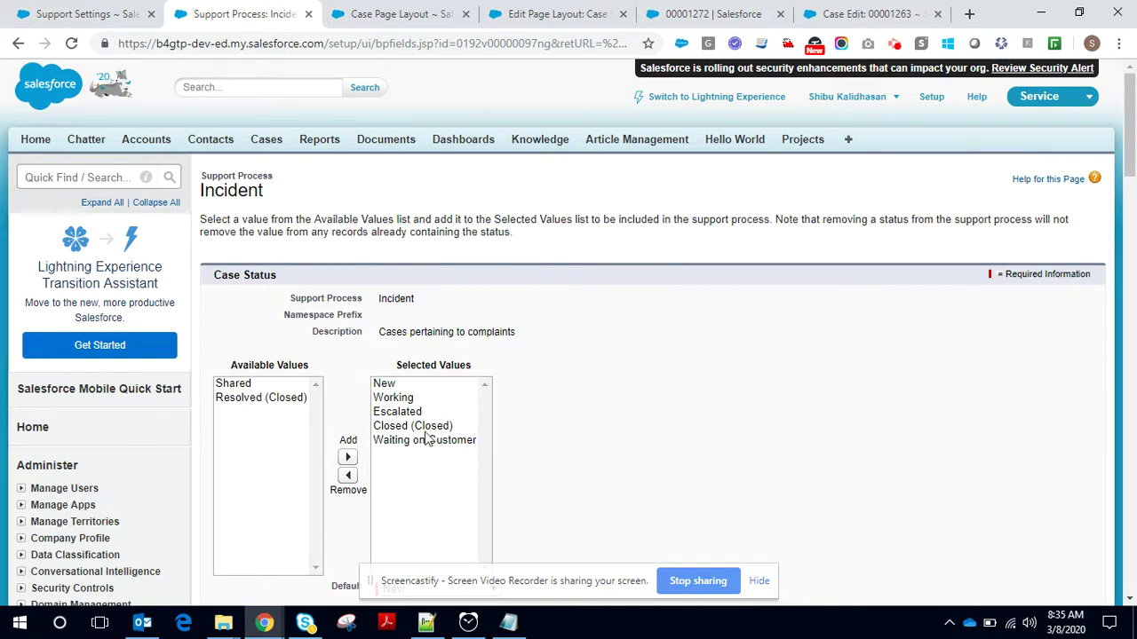
click(407, 428)
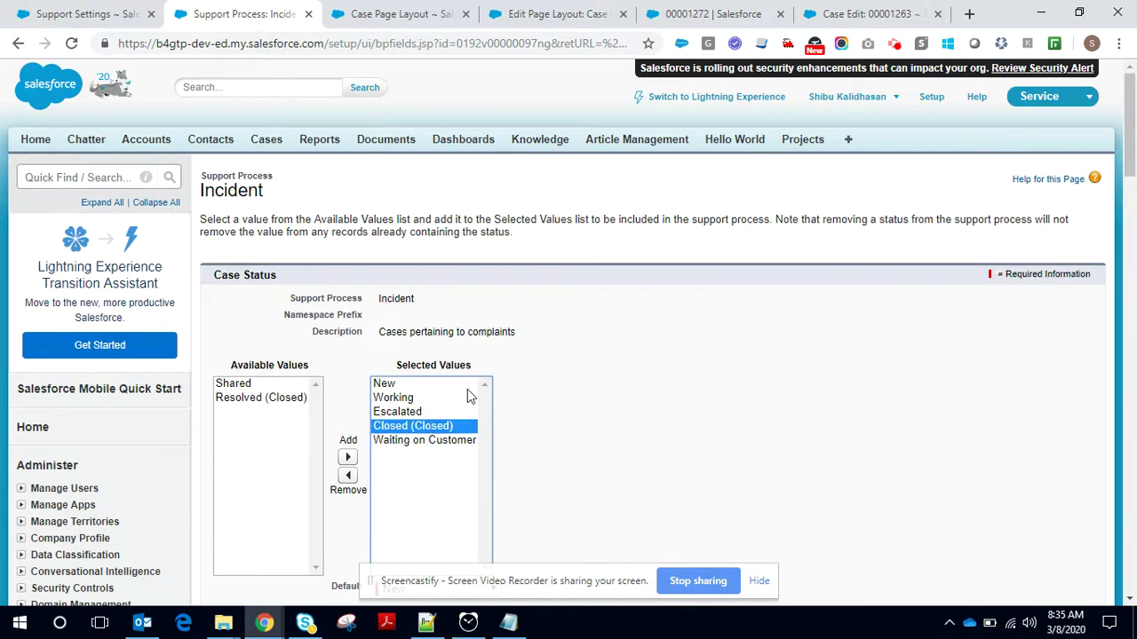
scroll(461, 405, down, 3)
scroll(444, 407, up, 3)
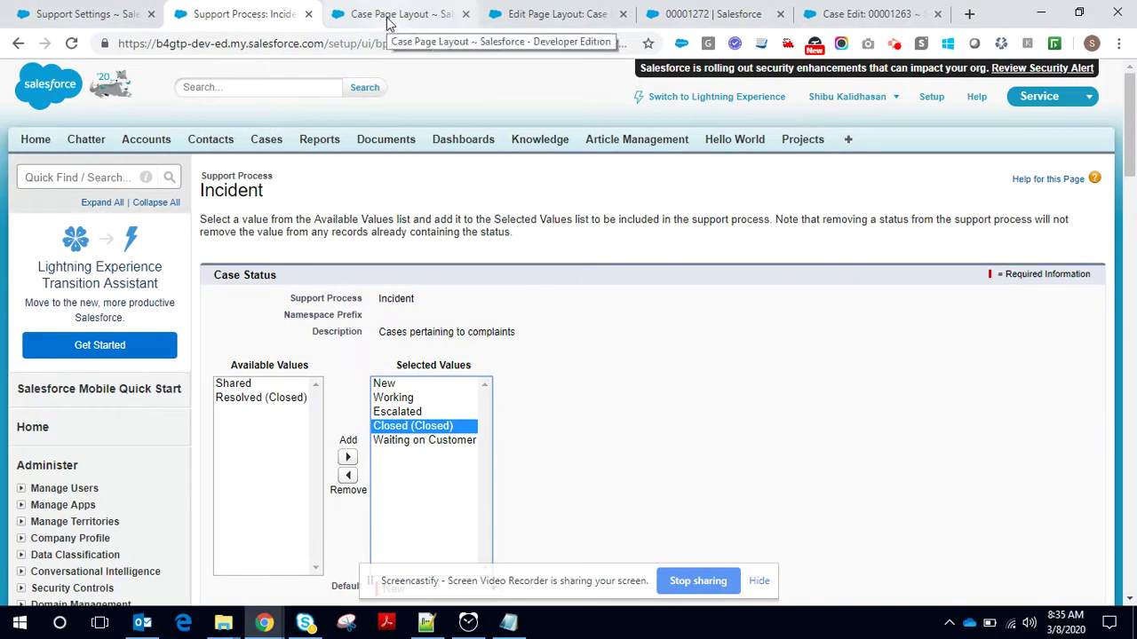
scroll(59, 377, down, 6)
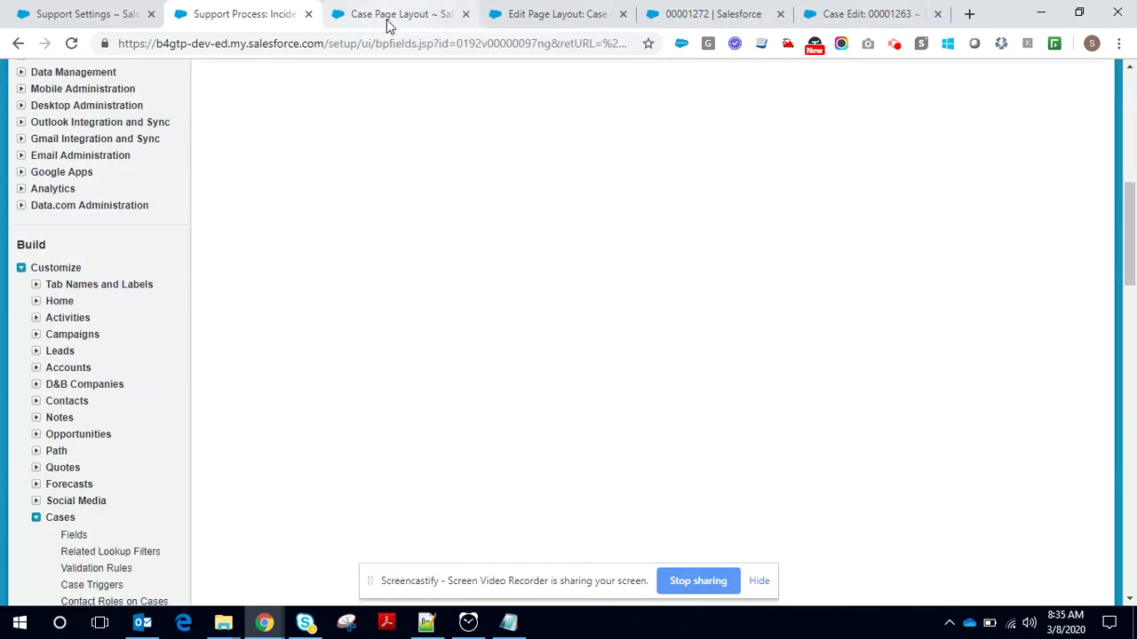
Open the Buttons, Links, and Actions setup page for Cases in a separate browser tab.
click(386, 23)
scroll(117, 312, down, 6)
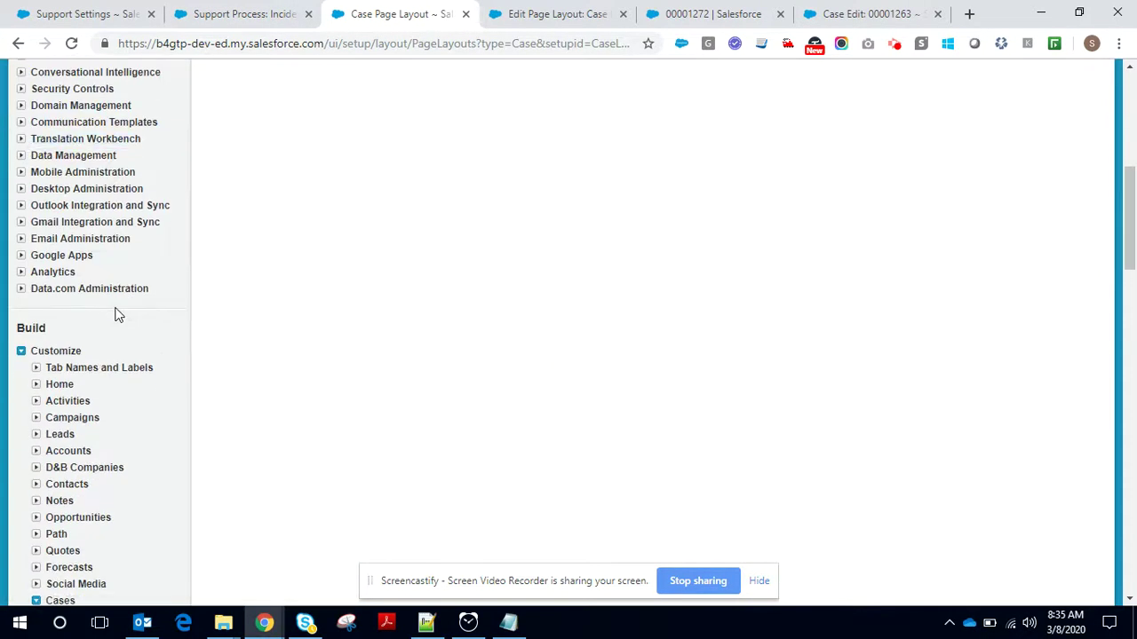
scroll(114, 348, down, 4)
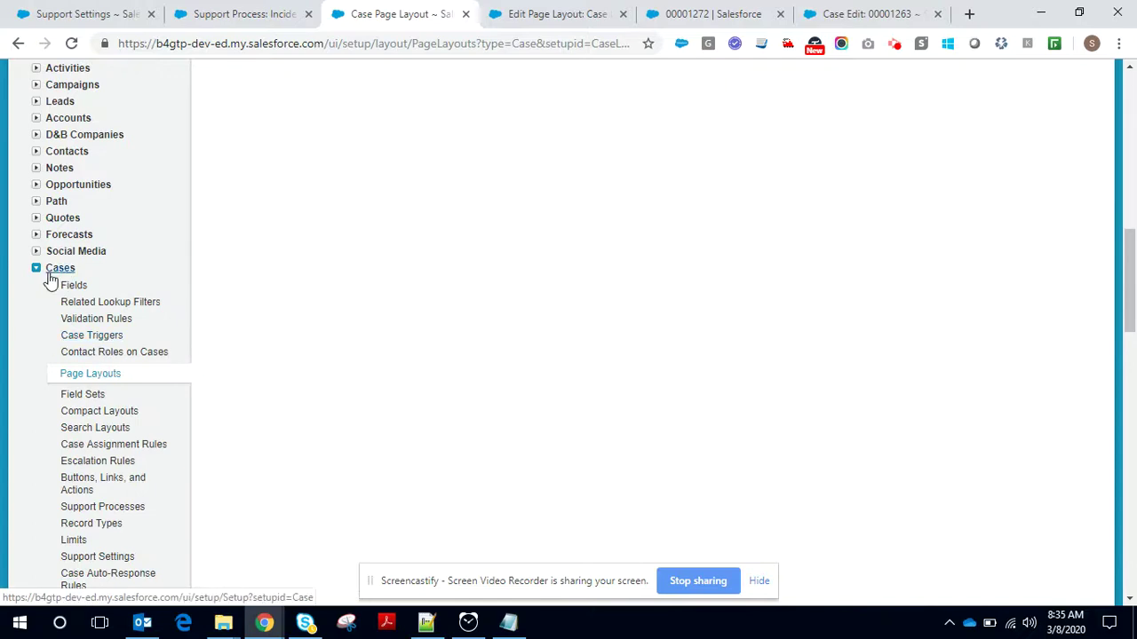
scroll(114, 391, down, 1)
right_click(98, 396)
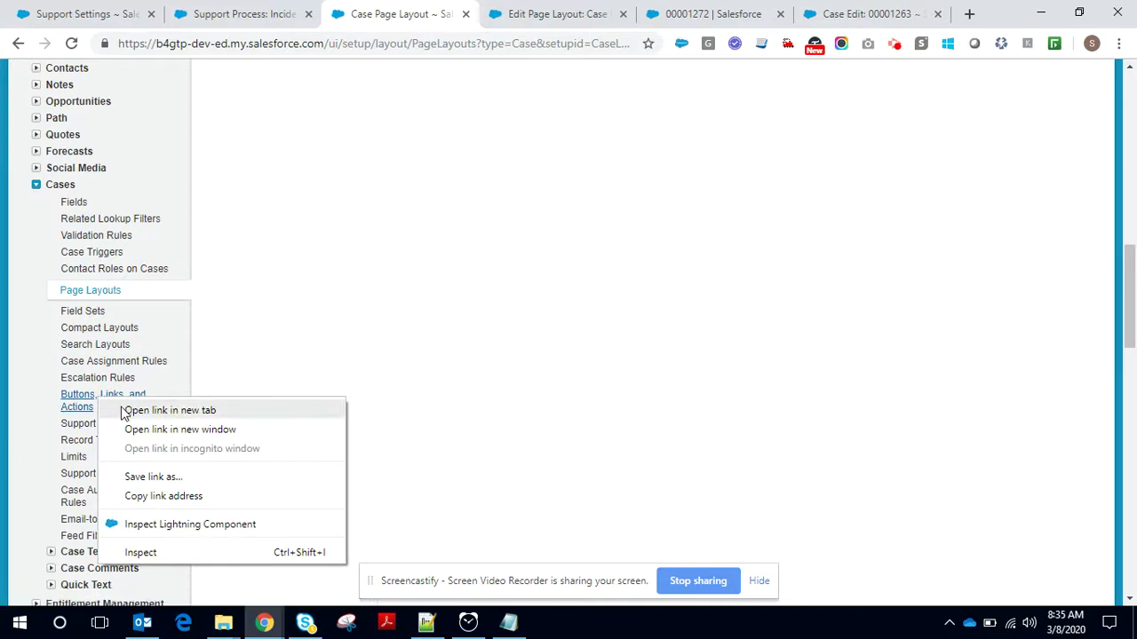
click(124, 409)
click(477, 21)
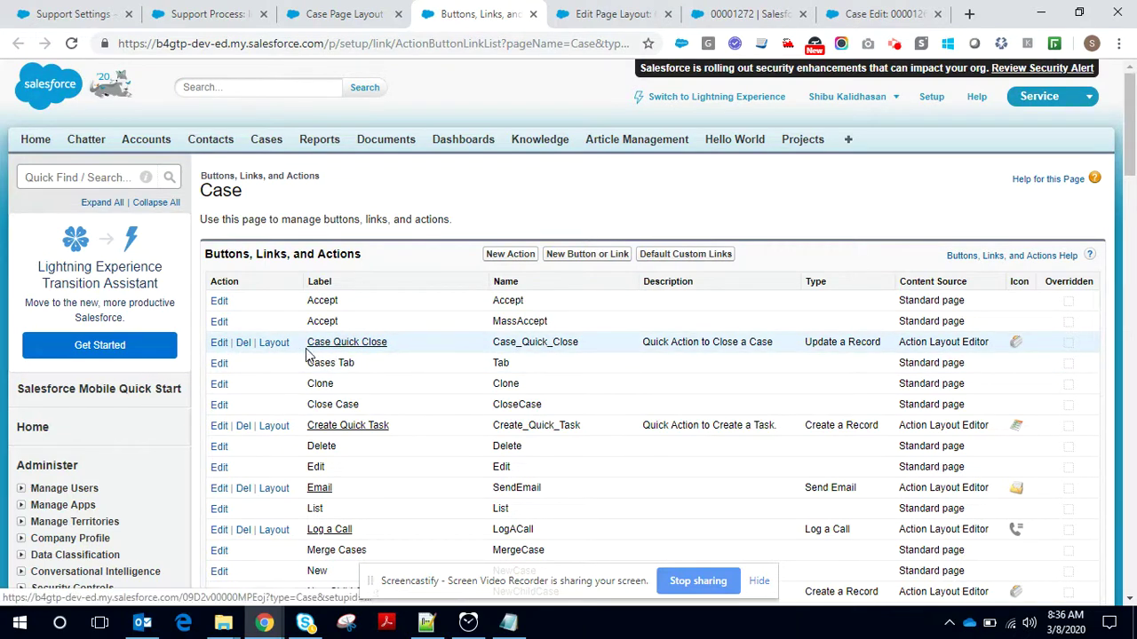
Review the Case Quick Close action's type and details in its edit form, then save the action as it is.
click(218, 342)
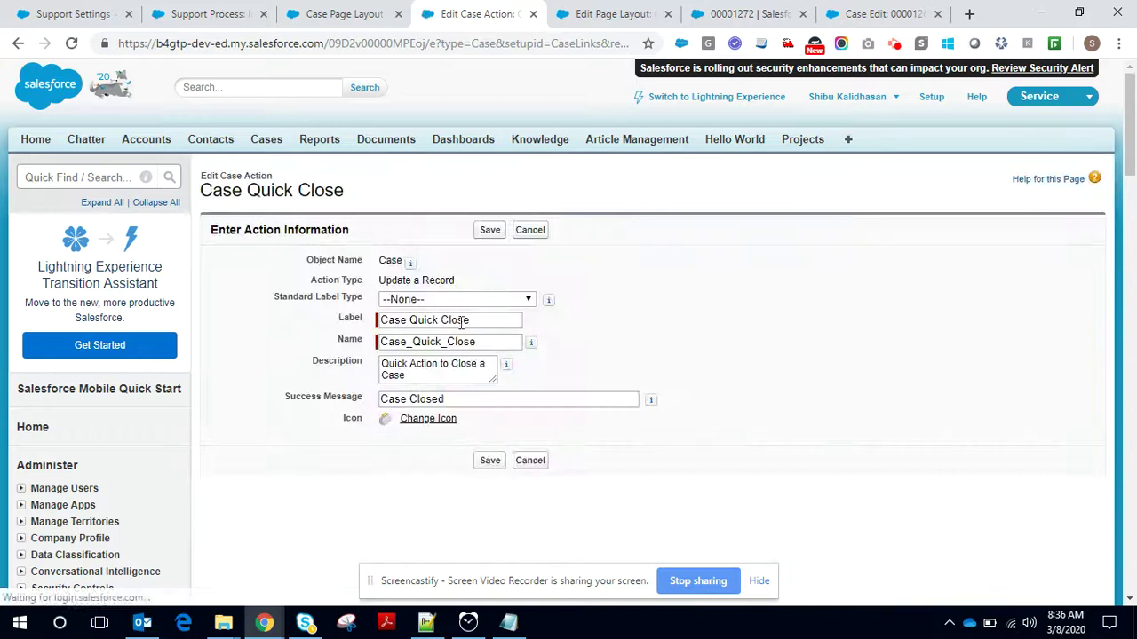
drag(380, 280, 469, 285)
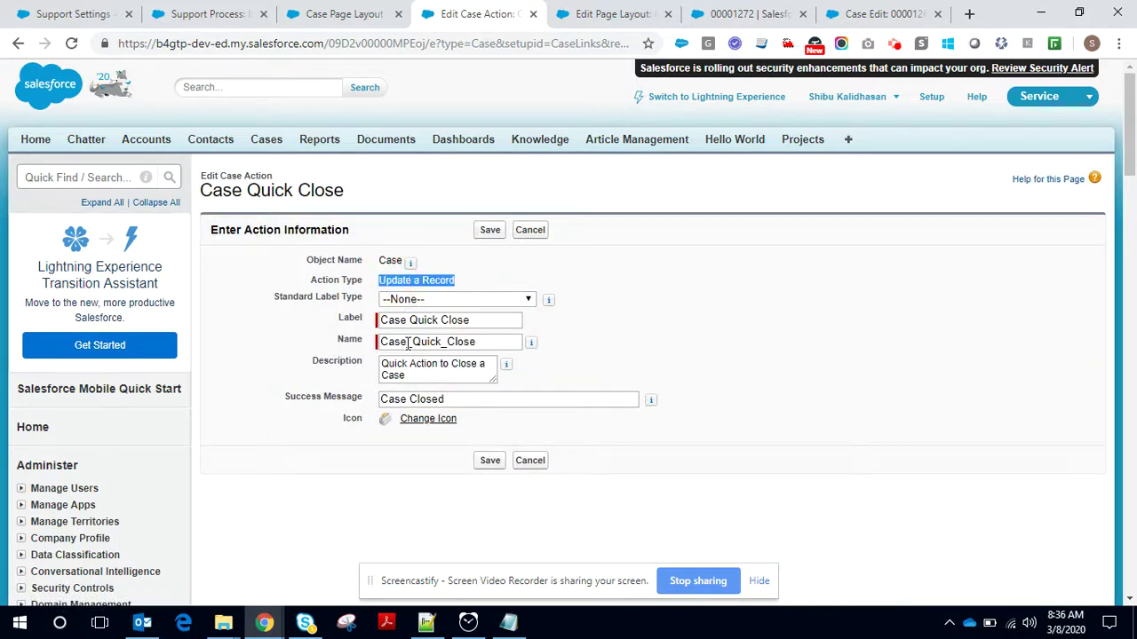
click(489, 230)
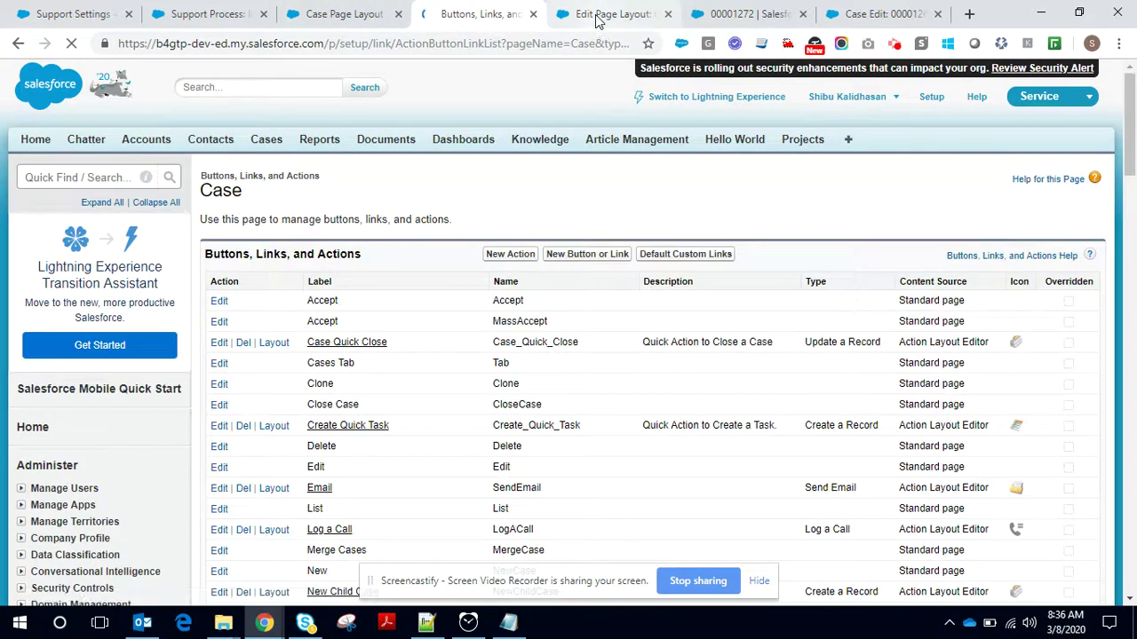
Add the Case Quick Close quick action as the first item of the Salesforce Classic Publisher section in the Case Layout.
click(597, 21)
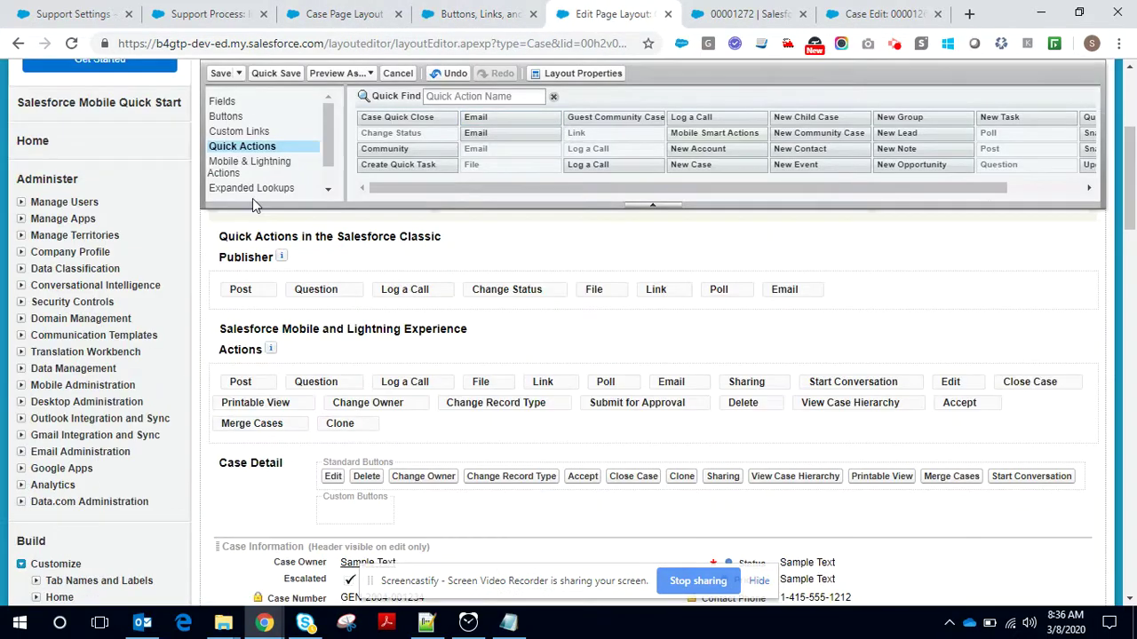
scroll(264, 122, up, 2)
scroll(265, 122, up, 1)
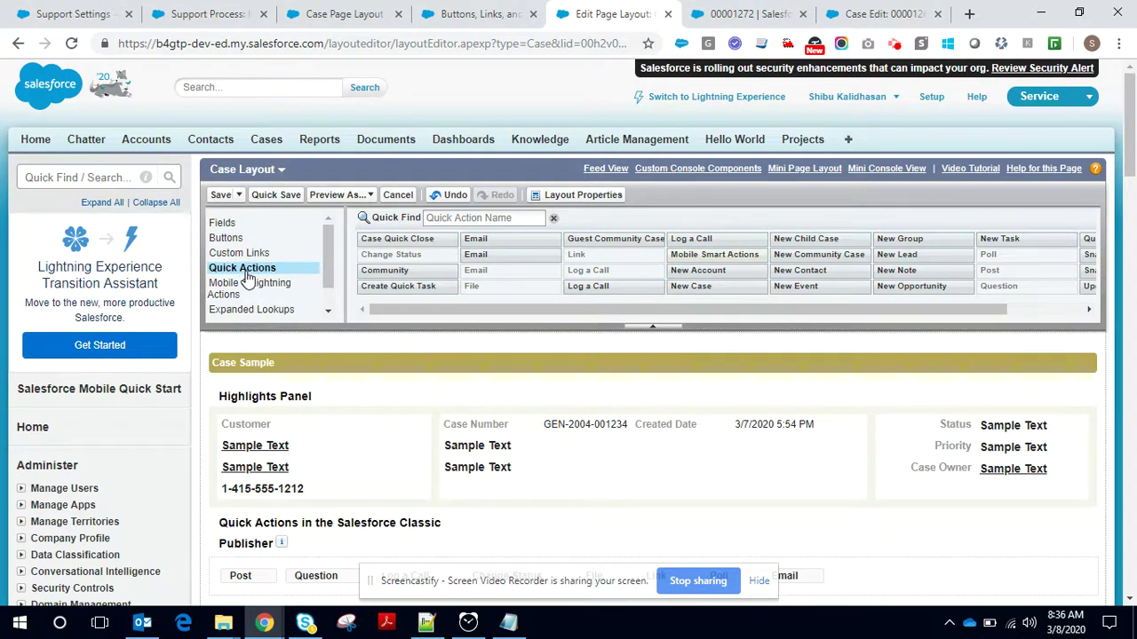
scroll(388, 342, down, 1)
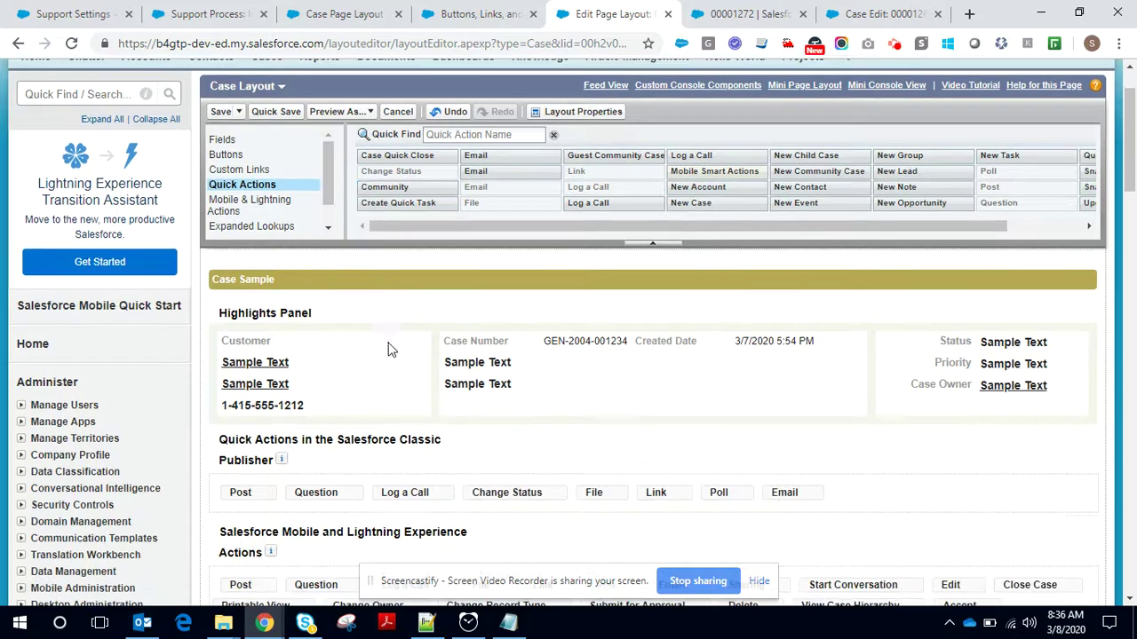
scroll(388, 348, down, 2)
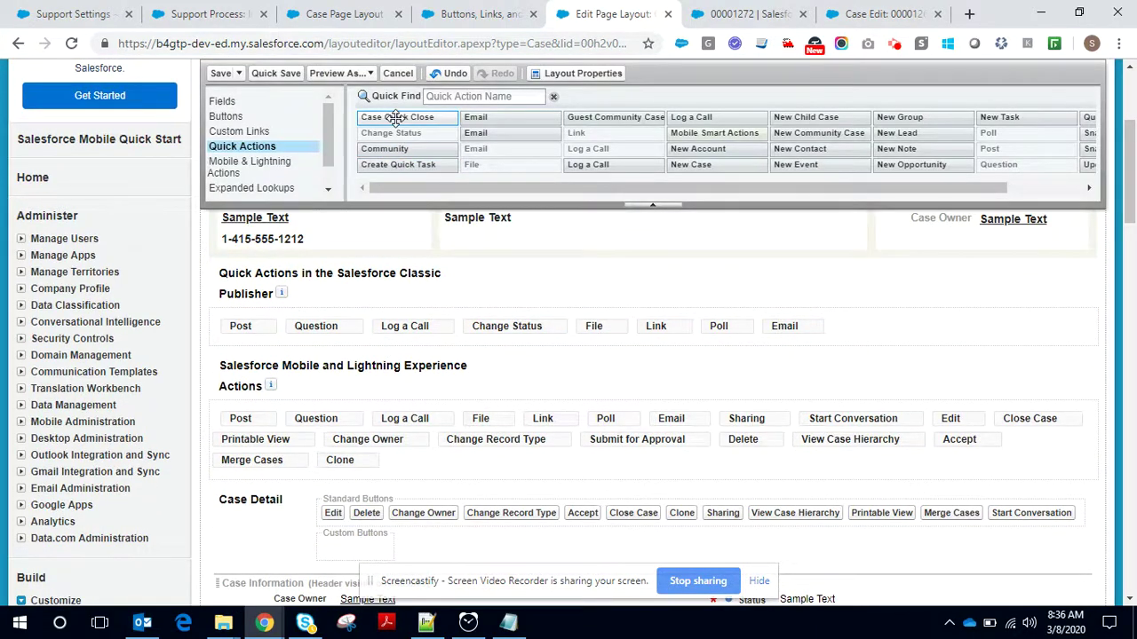
drag(396, 118, 410, 254)
drag(270, 341, 232, 335)
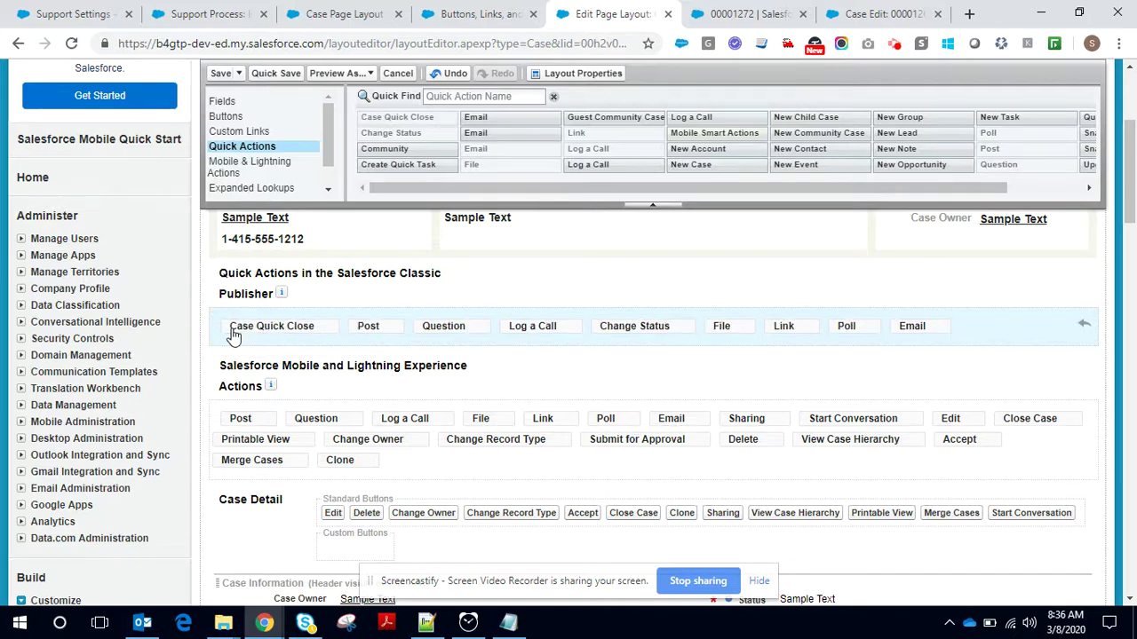
Add Case Quick Close as the first Salesforce Mobile and Lightning Experience action in the Case Layout and save the layout.
click(254, 168)
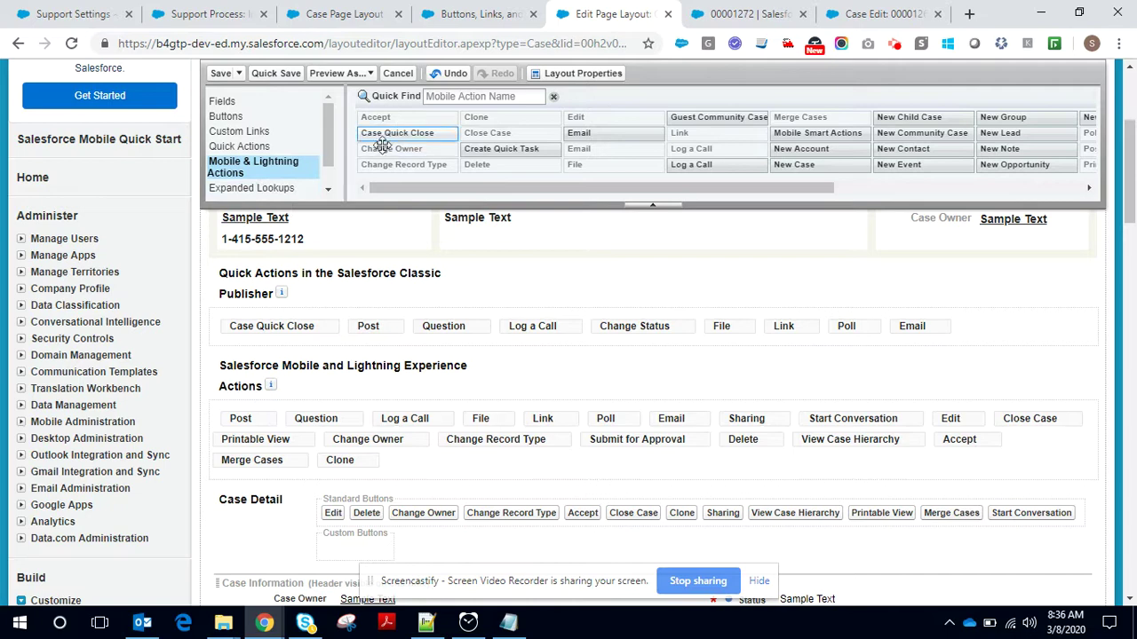
mouse_move(399, 133)
mouse_down()
mouse_move(414, 206)
mouse_move(394, 412)
mouse_move(233, 426)
mouse_up()
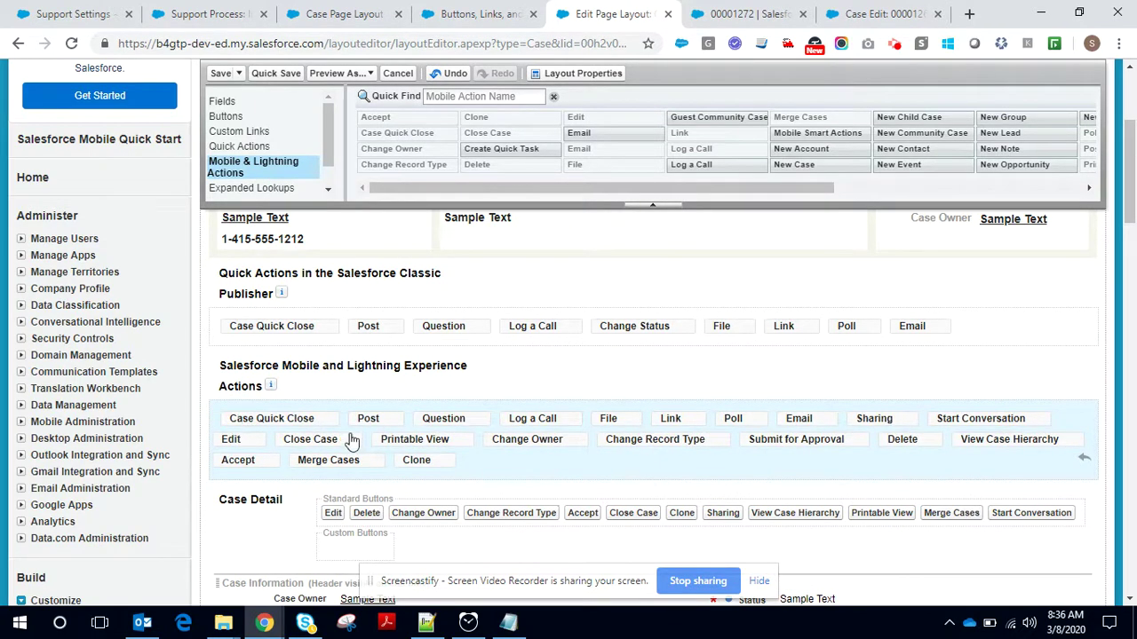
scroll(351, 441, up, 3)
click(263, 203)
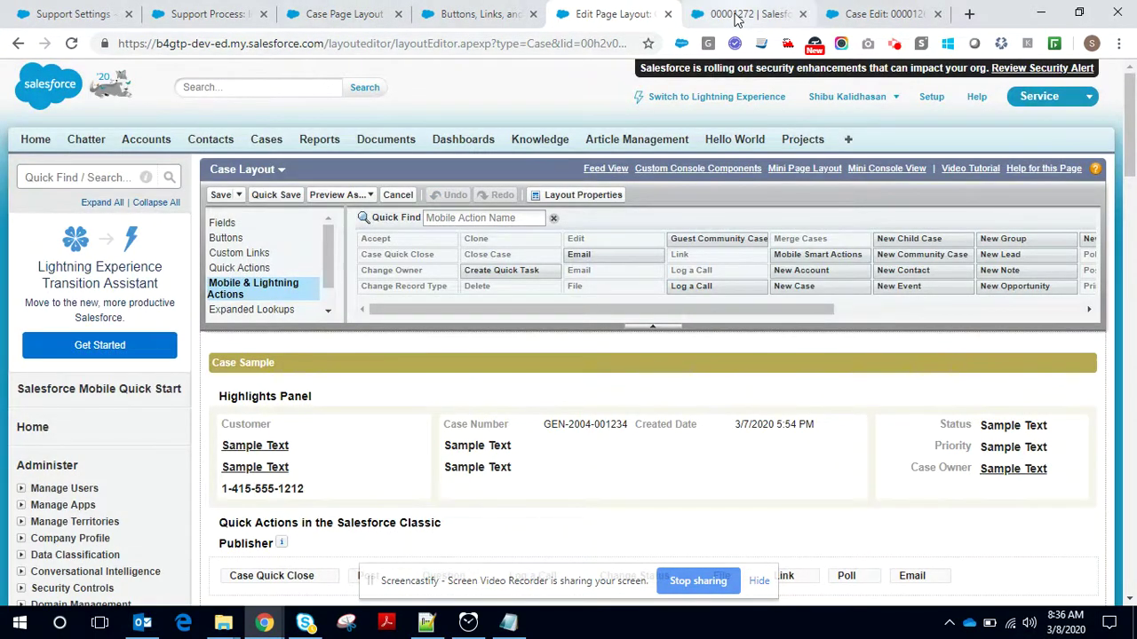
Switch to the Benefits of Manicures and Pedicures case in Lightning Experience, reload it, and expand and collapse its status path details.
click(736, 16)
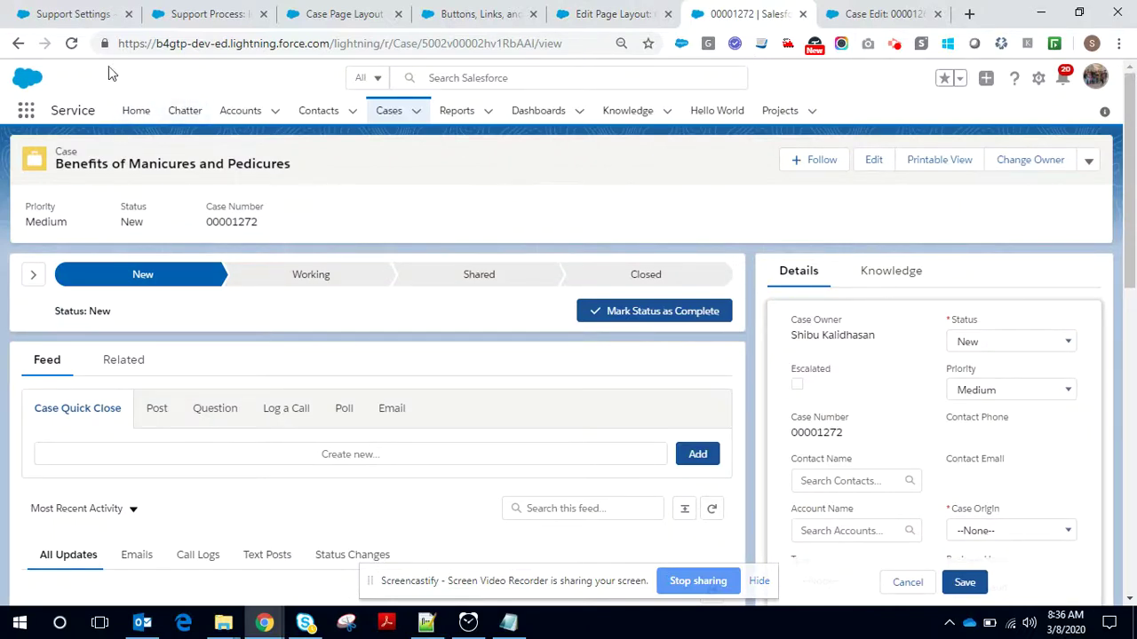
click(69, 46)
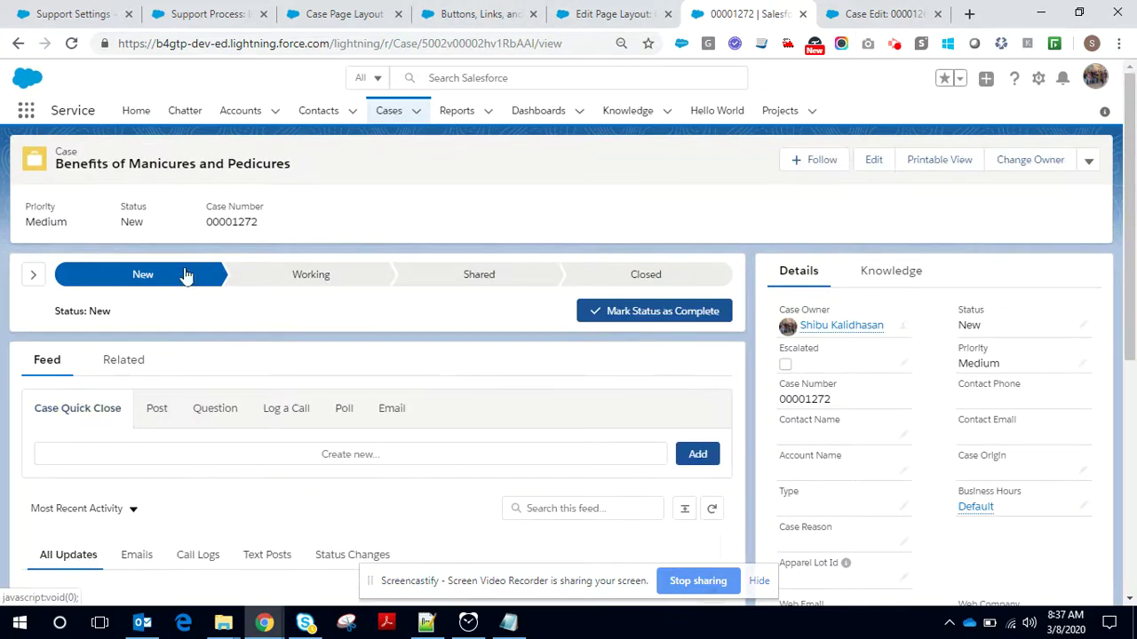
click(34, 279)
click(34, 279)
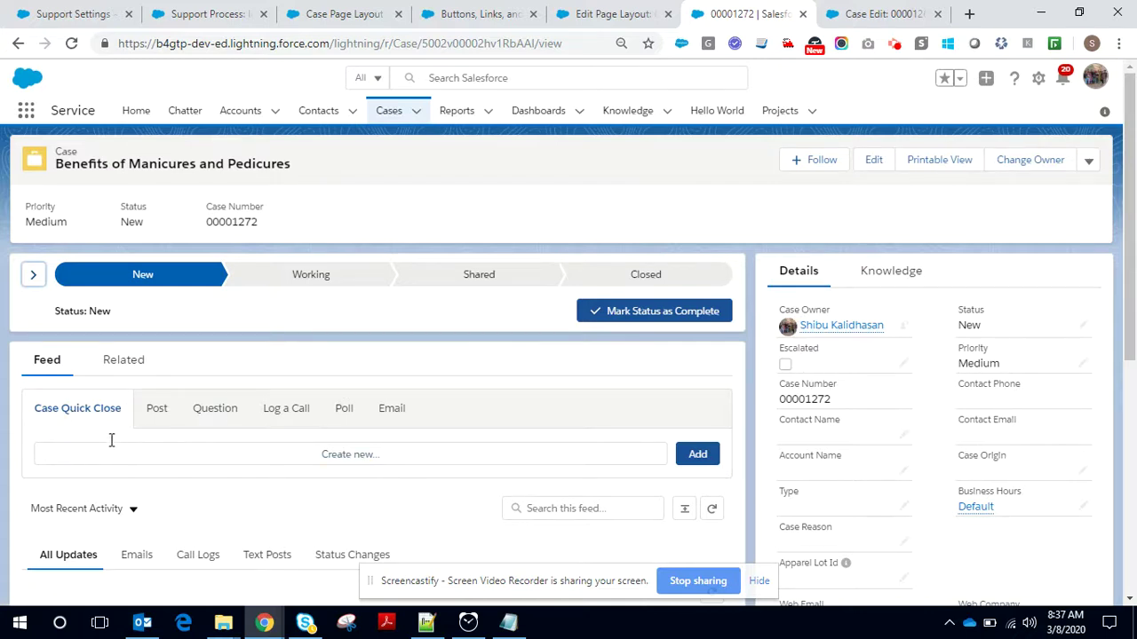
Close the case with the Case Quick Close action, setting the status to Closed and entering a resolution note as internal comment.
click(382, 454)
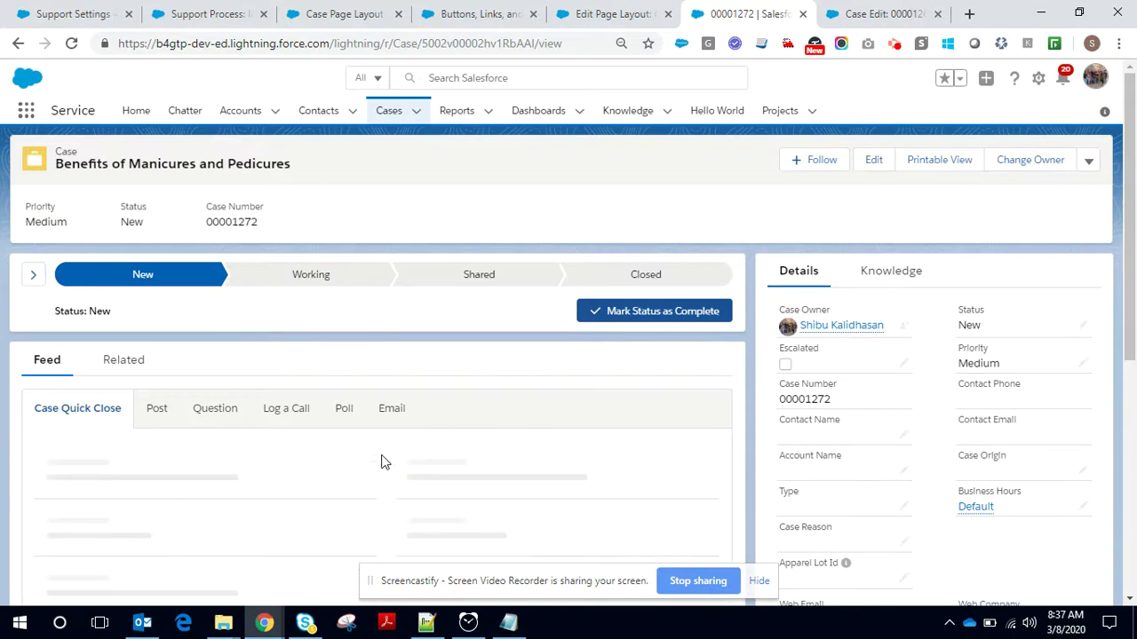
click(240, 407)
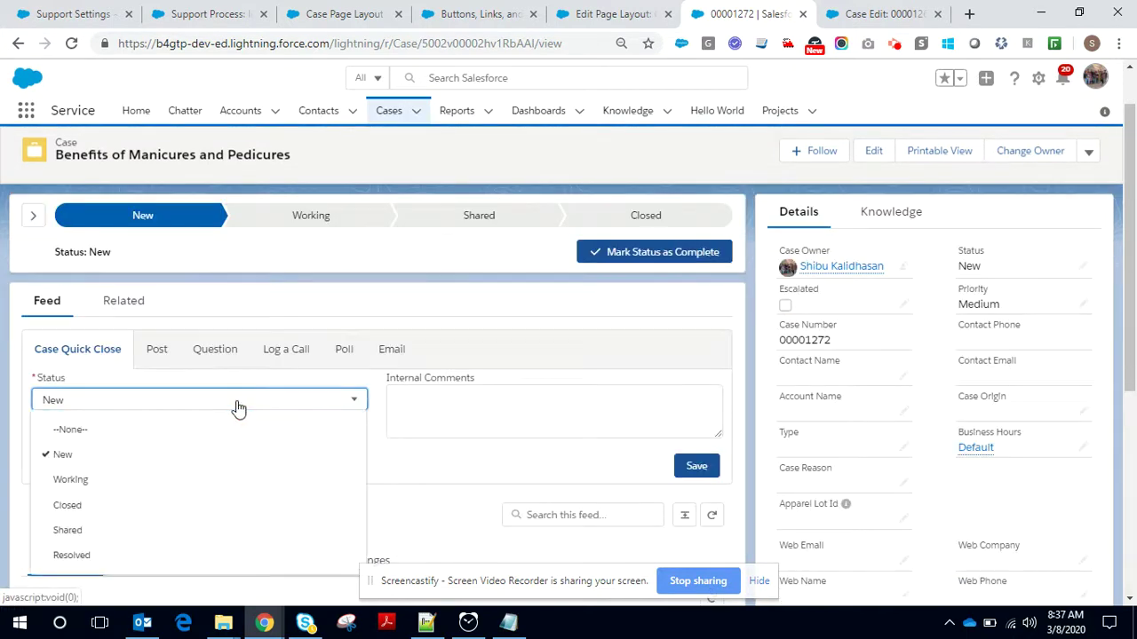
click(87, 505)
click(477, 402)
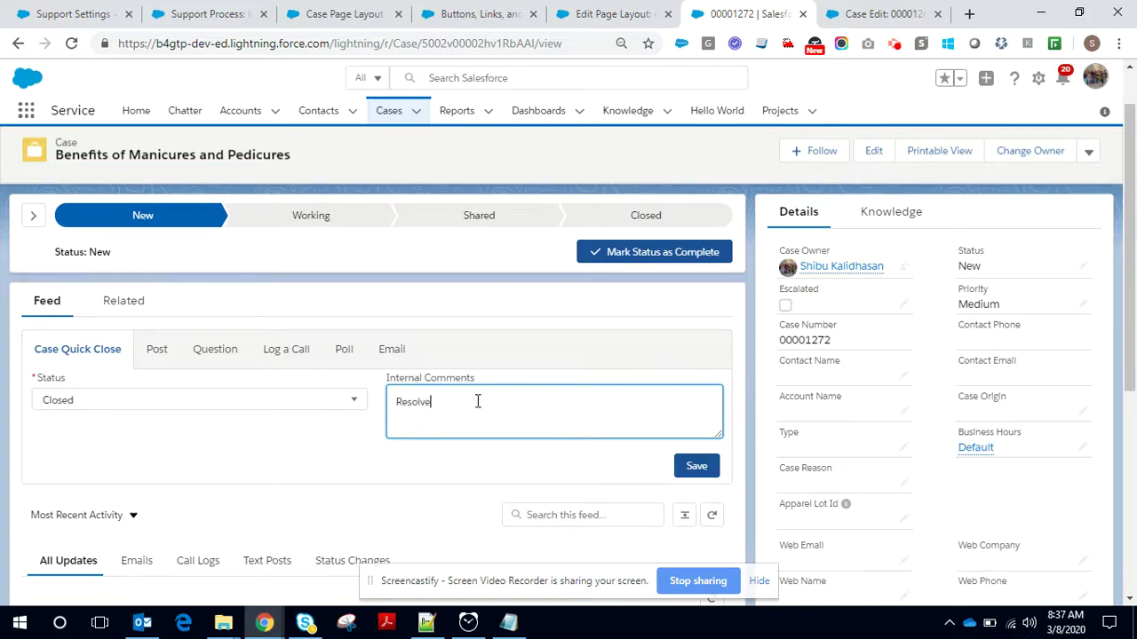
click(707, 467)
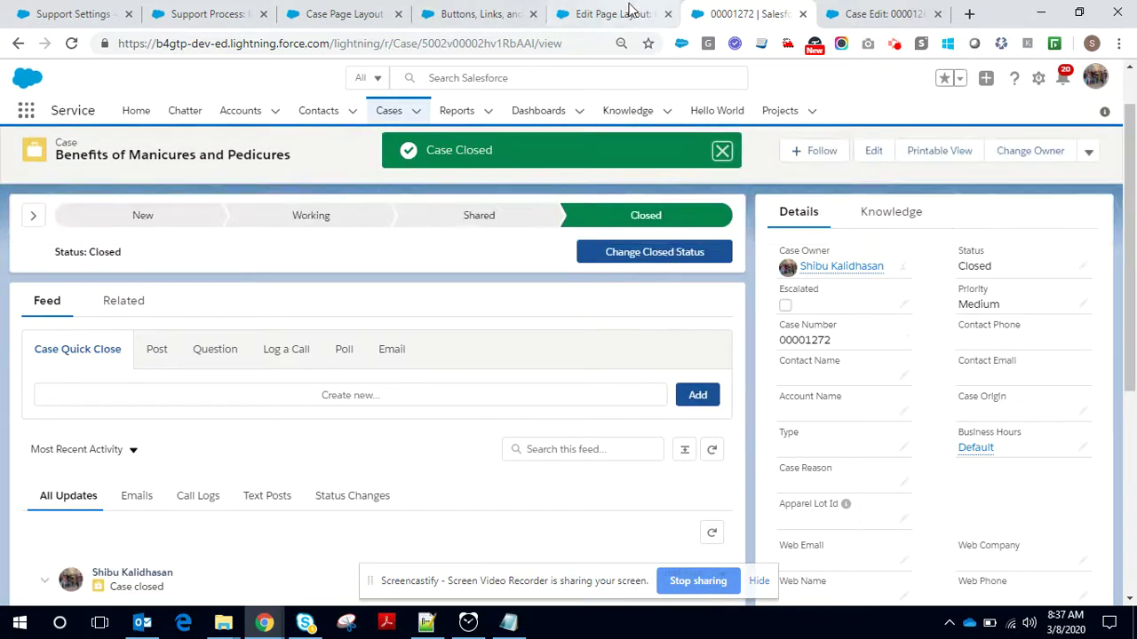
Switch to the Check W2C link to Contact case in Salesforce Classic, leave its edit form and show its feed.
click(877, 14)
click(673, 235)
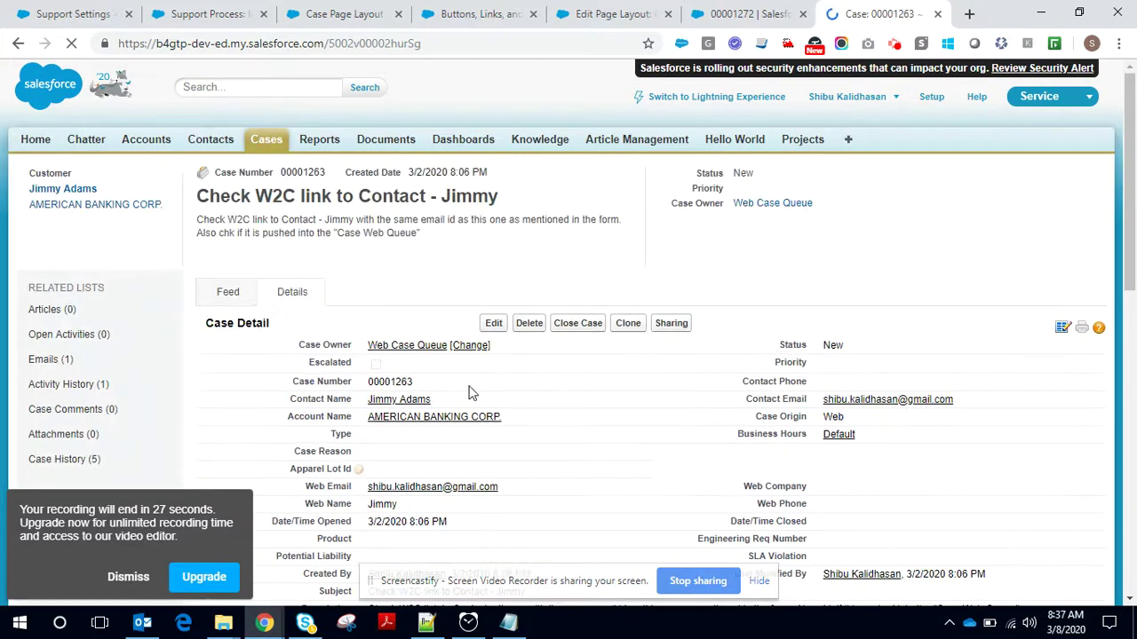
click(228, 292)
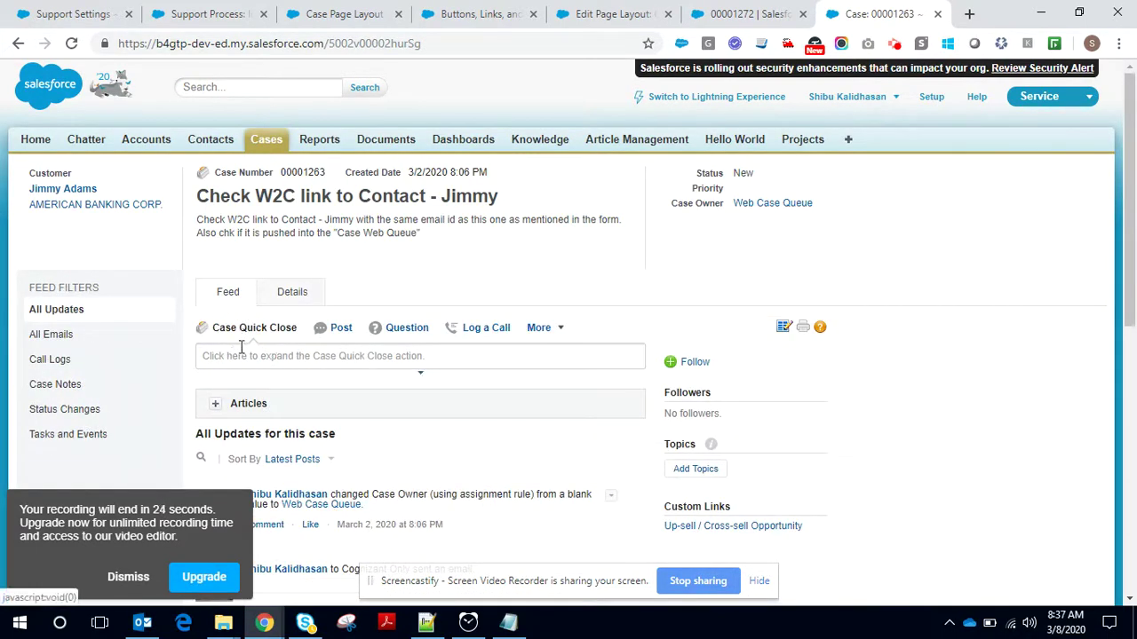
Use Case Quick Close to set the case to Closed with an internal comment, and check the status in the case details.
click(241, 354)
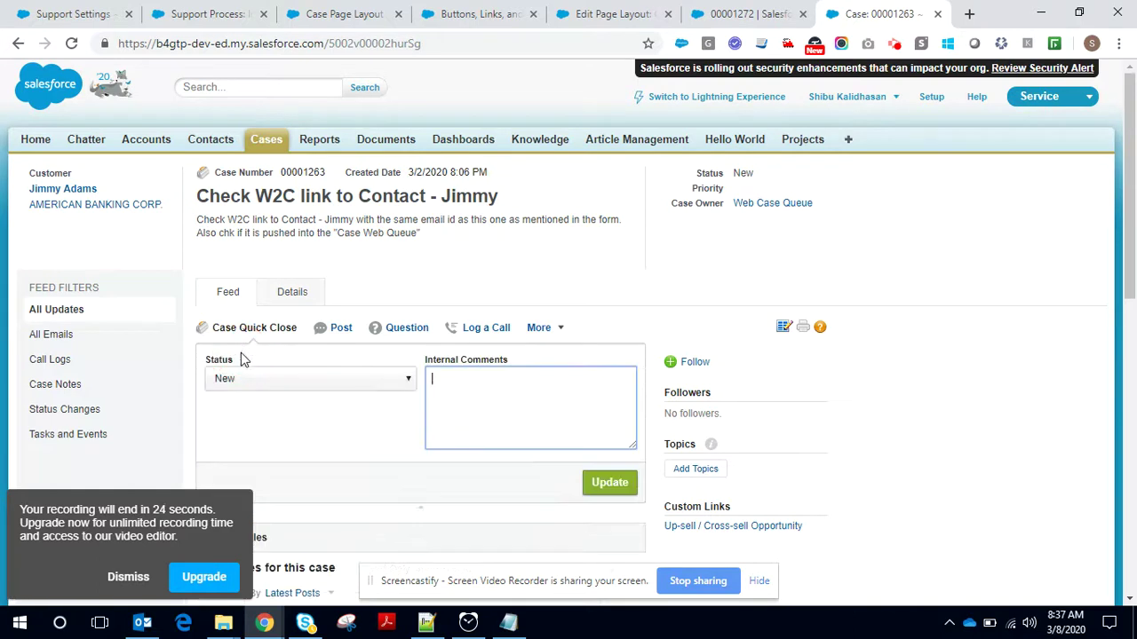
click(319, 381)
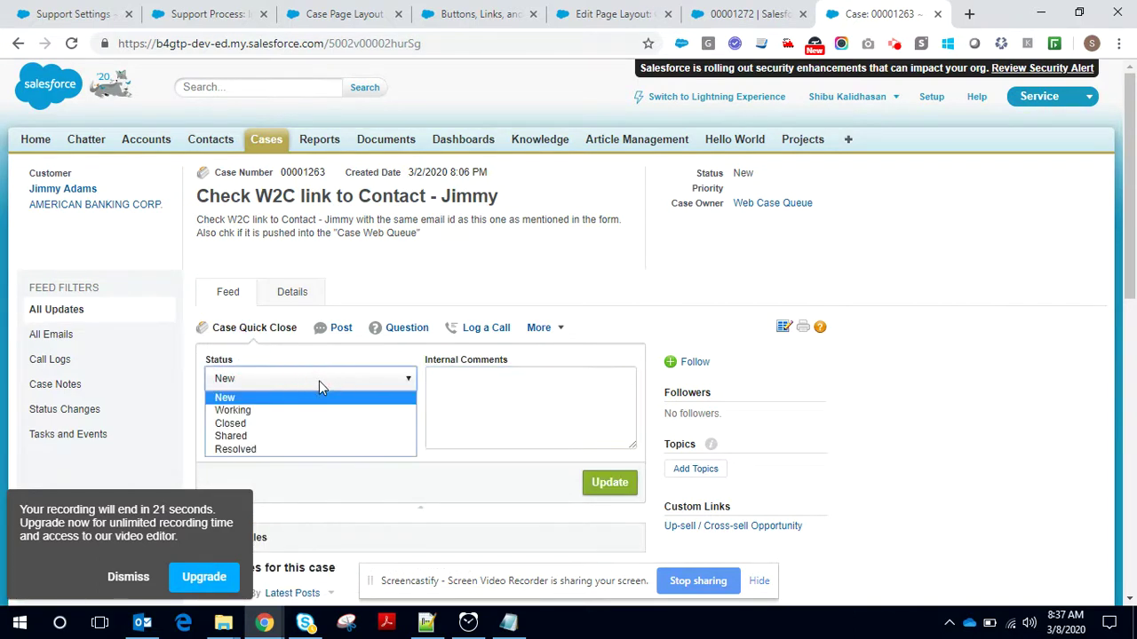
click(242, 426)
click(473, 413)
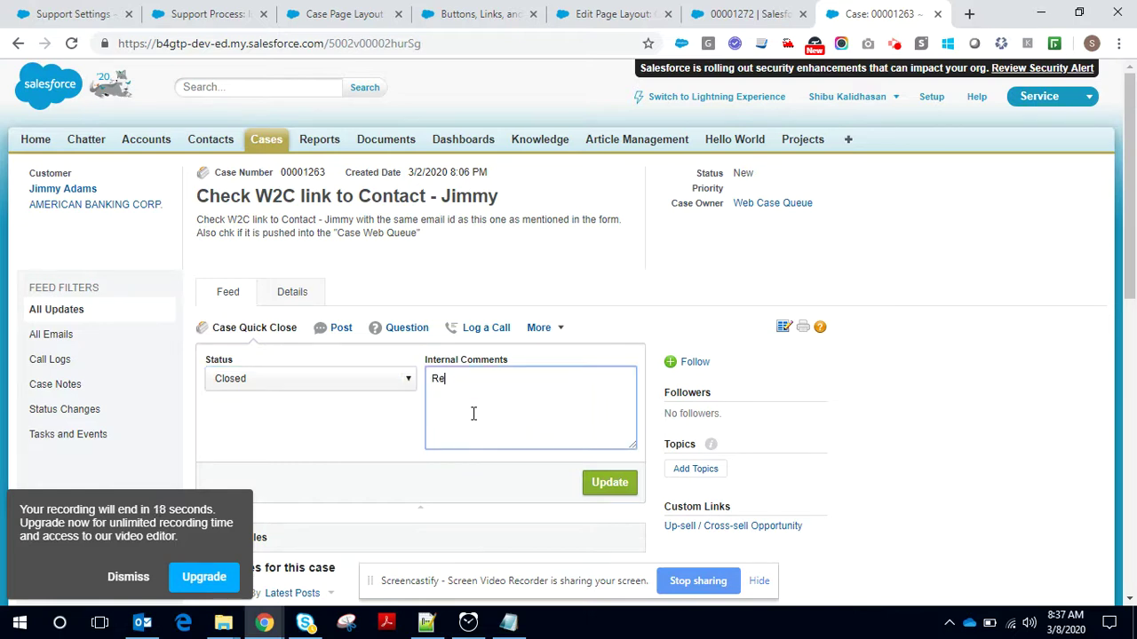
click(607, 493)
click(293, 295)
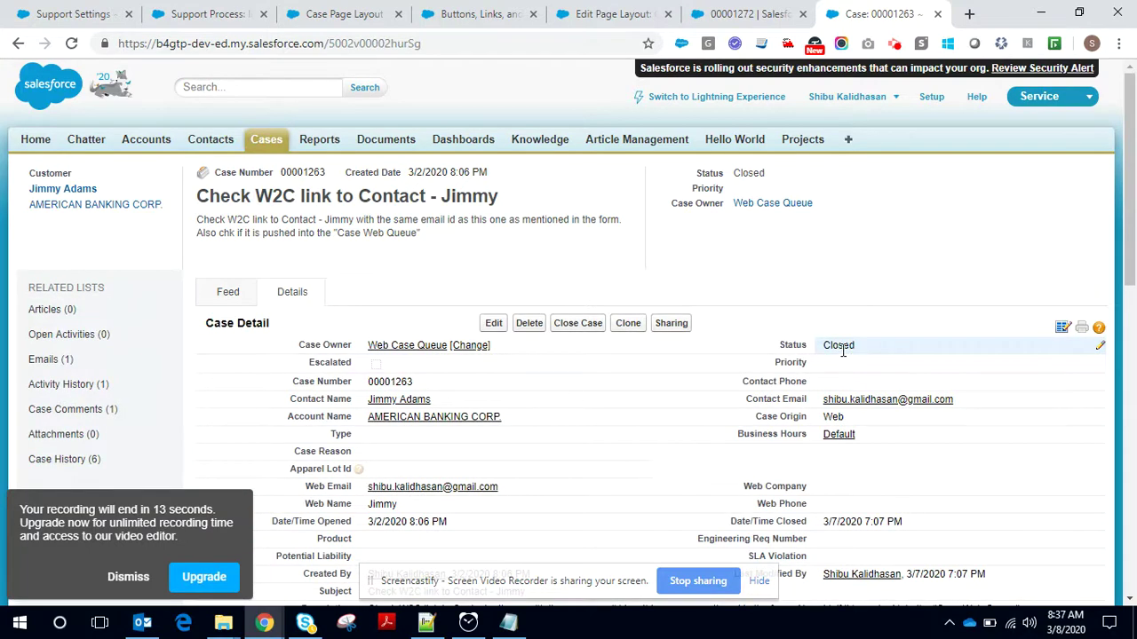